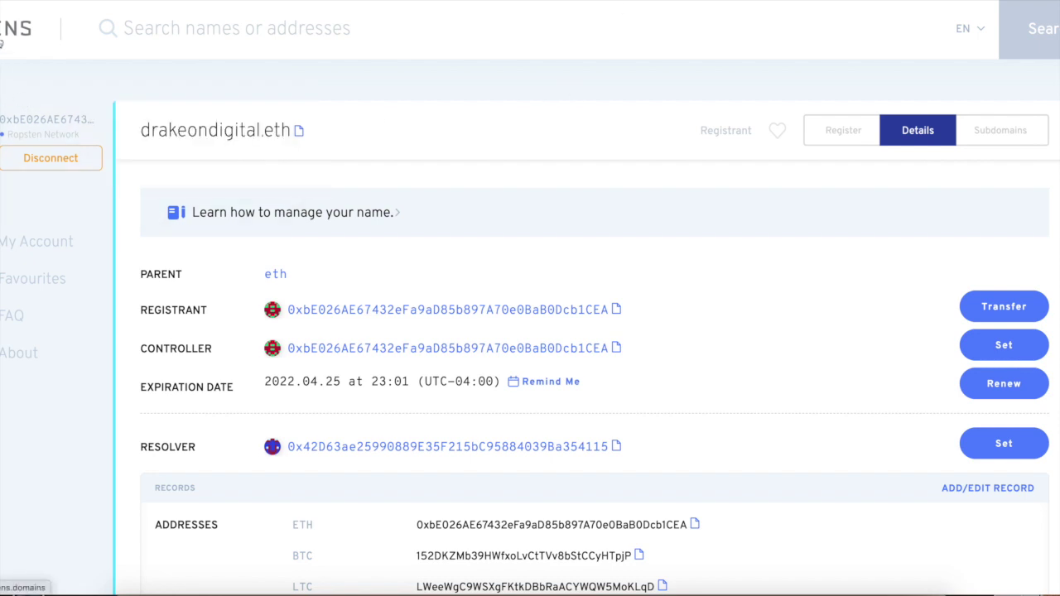
# - Review the newsletter's instructions for adding address records to an ENS name and tweeting a thread about it
pyautogui.click(3, 42)
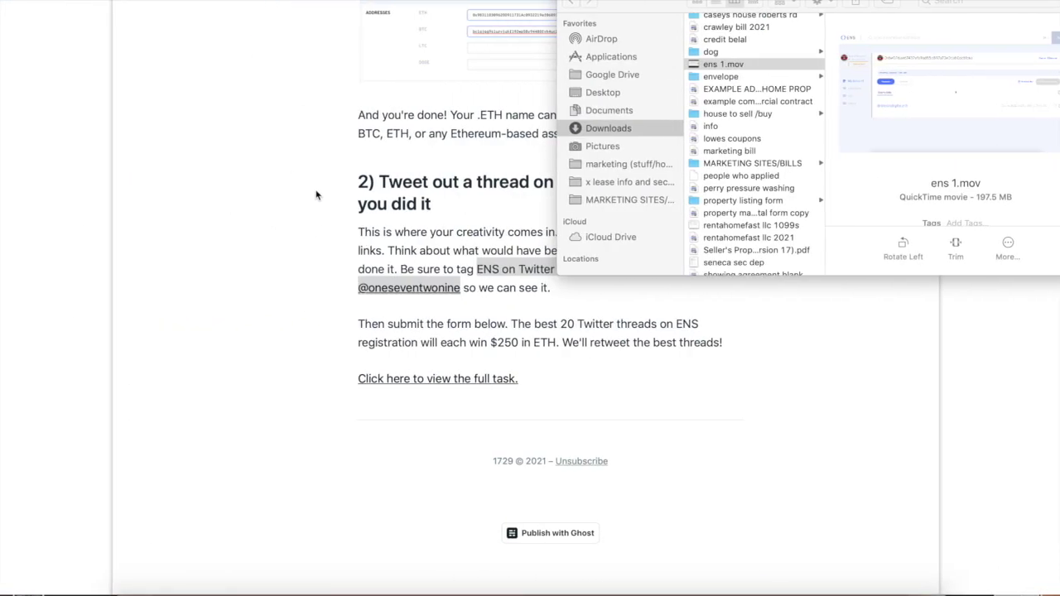
pyautogui.scroll(20, 629, 323)
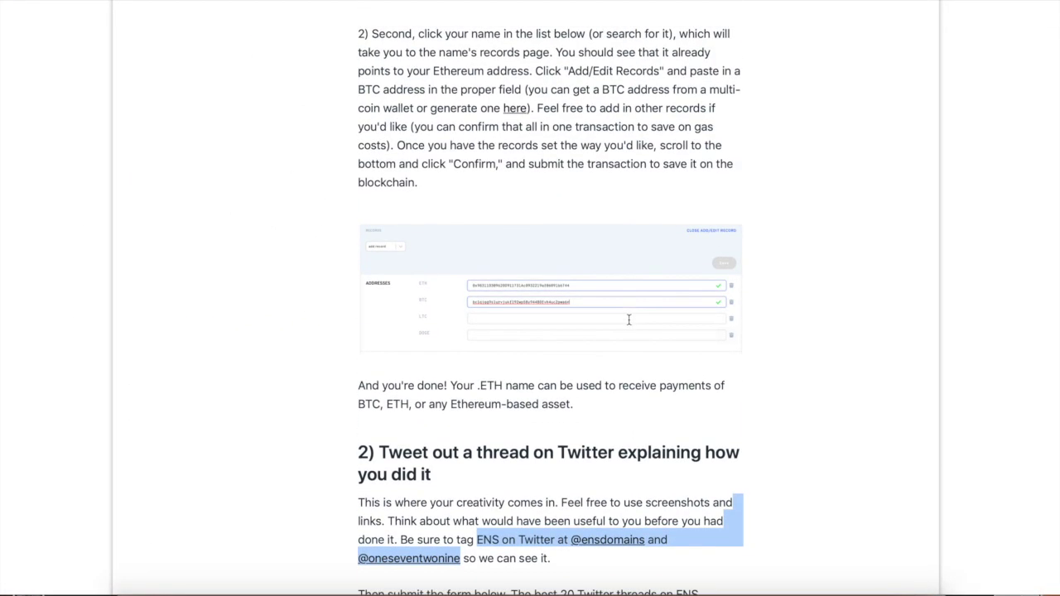
pyautogui.scroll(4, 628, 323)
pyautogui.scroll(-13, 629, 323)
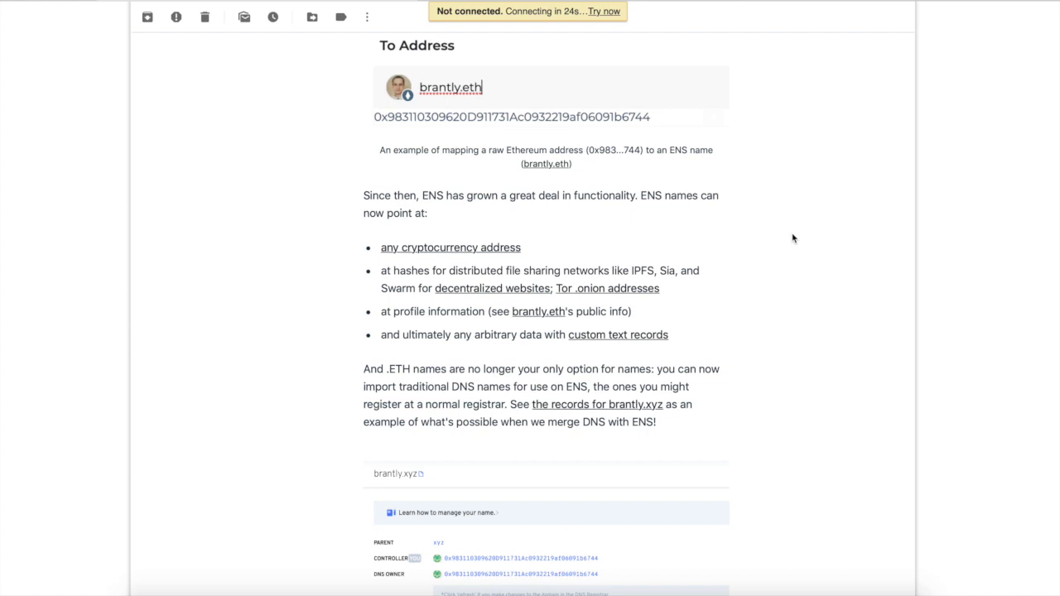
# - Read the ENS email from what names can point at, through the brantly.xyz records example, to the $250 ETH task requirements
pyautogui.click(615, 15)
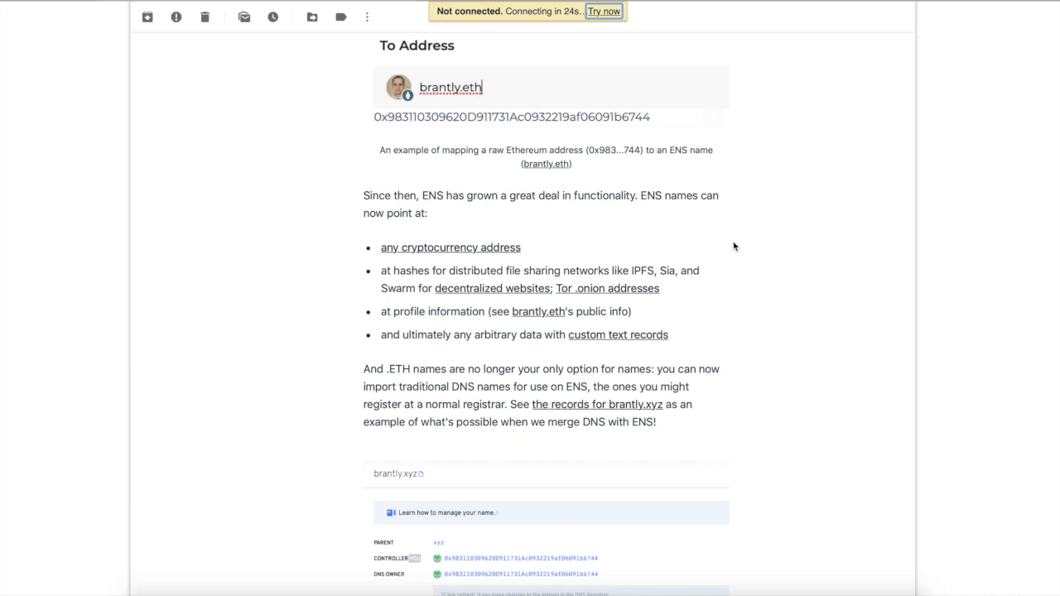
pyautogui.scroll(-2, 649, 300)
pyautogui.scroll(-2, 648, 300)
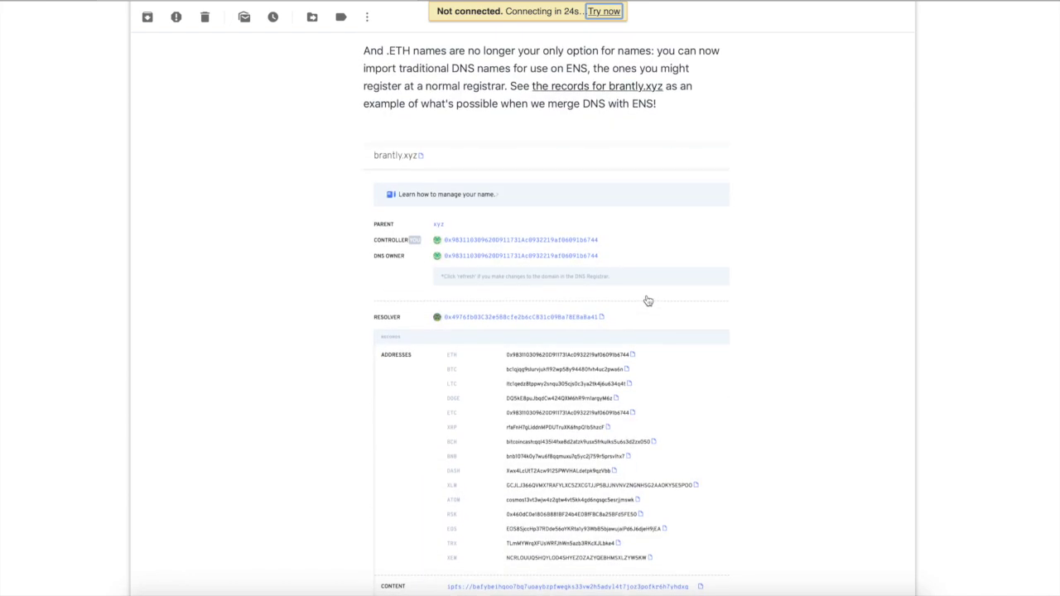
pyautogui.scroll(1, 551, 192)
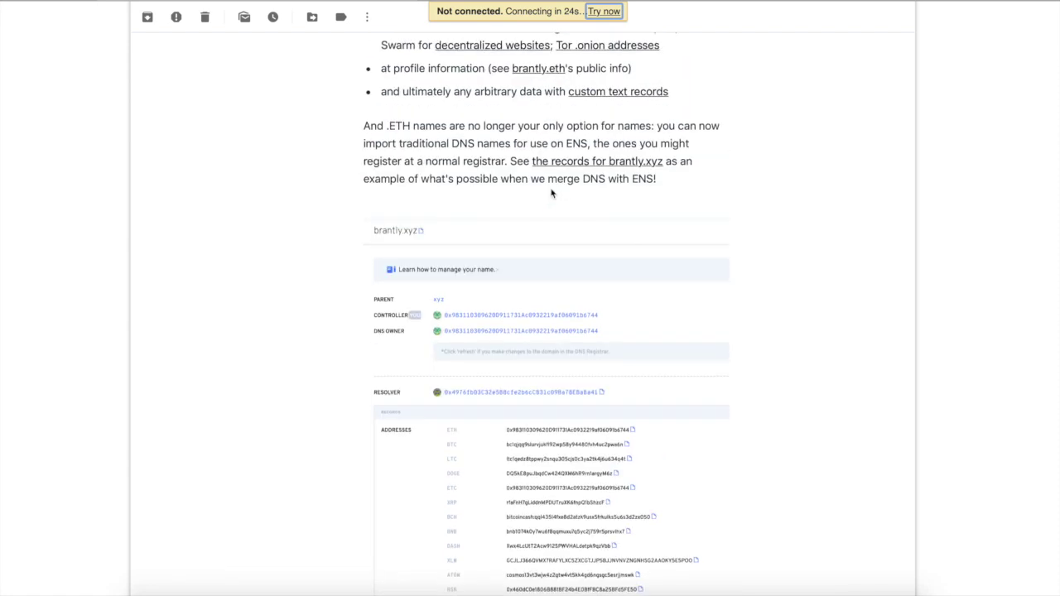
pyautogui.scroll(-5, 551, 193)
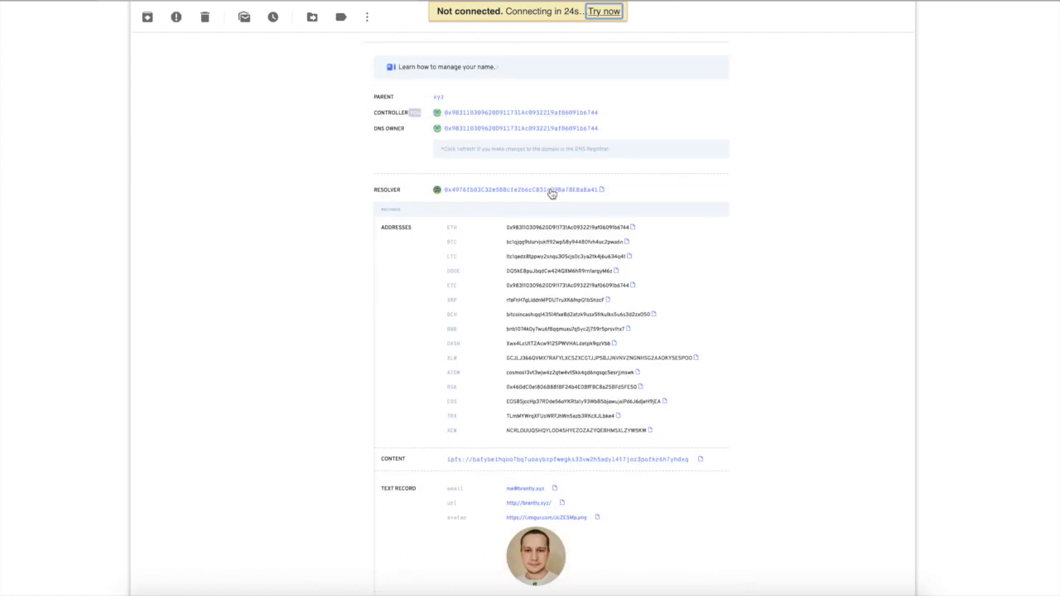
pyautogui.scroll(-6, 551, 193)
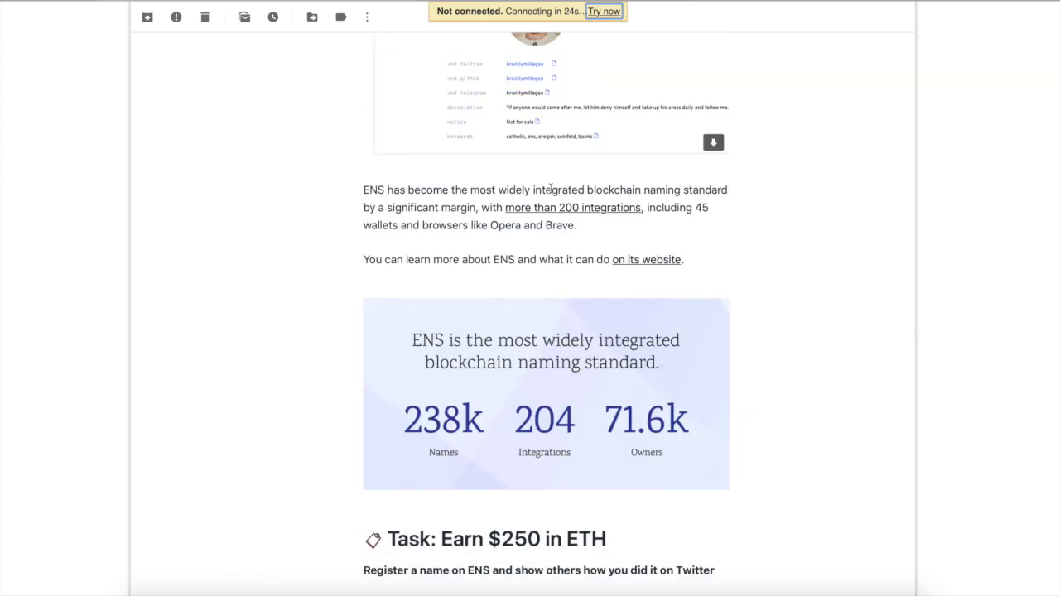
pyautogui.moveTo(552, 194)
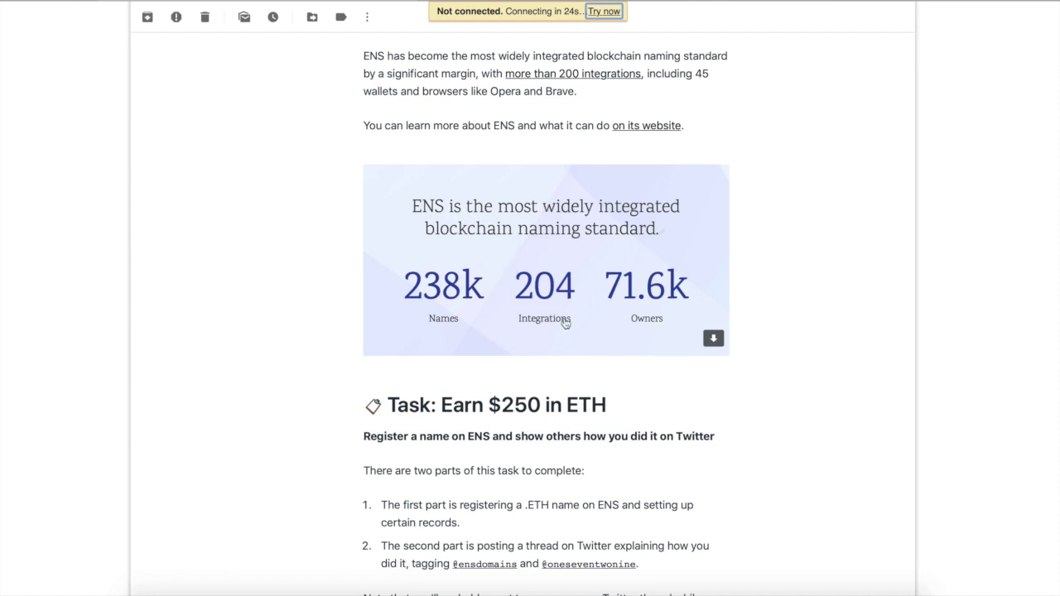
pyautogui.scroll(-4, 561, 323)
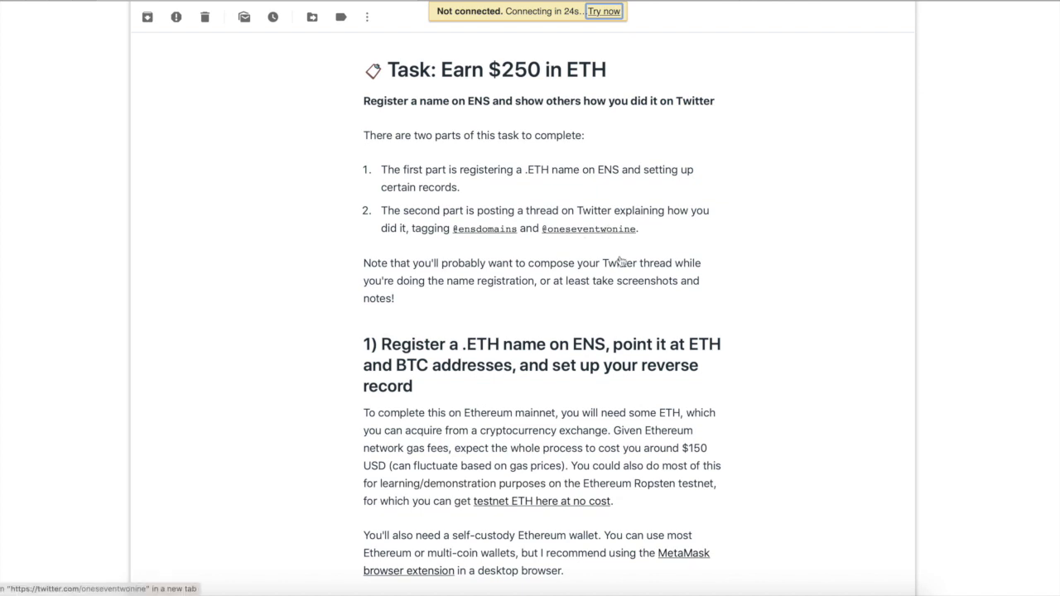
pyautogui.scroll(-2, 633, 385)
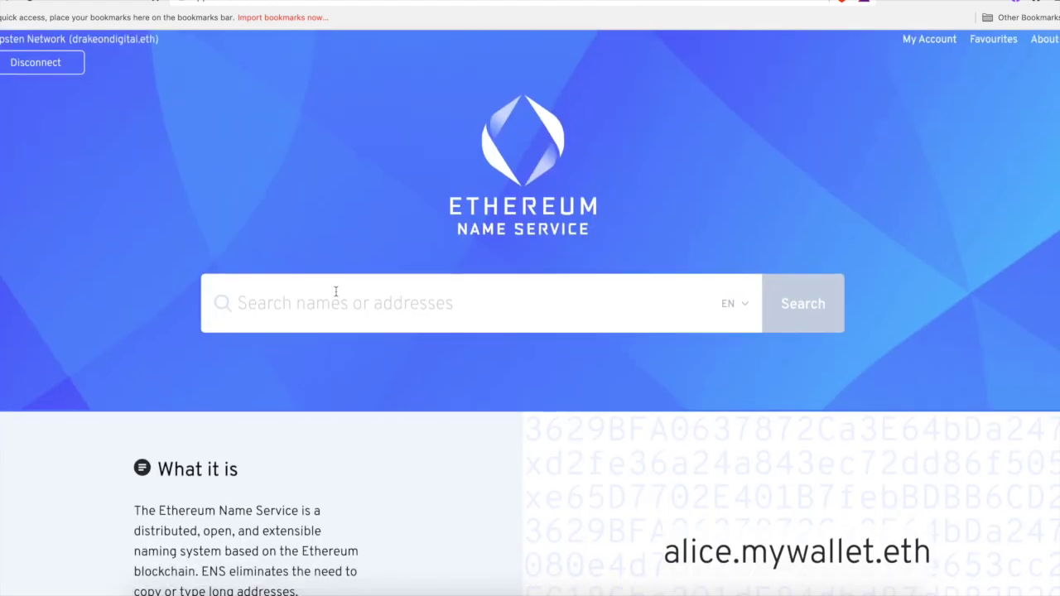
# - Switch to the ENS site, search for the name drakeondital, and open drakeondital.eth for registration
pyautogui.scroll(-1, 336, 291)
pyautogui.scroll(2, 336, 296)
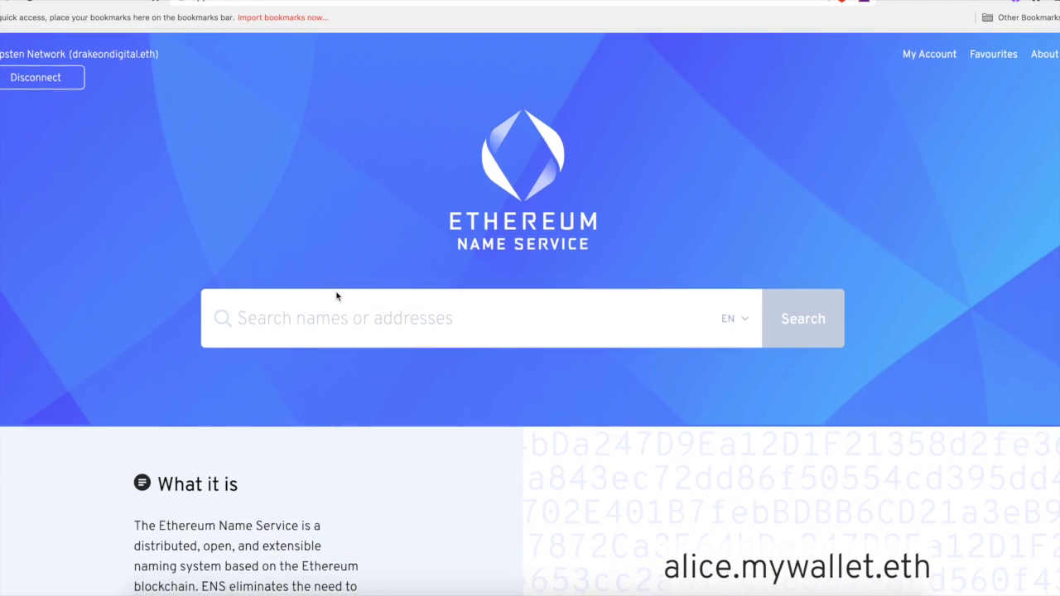
pyautogui.click(244, 325)
pyautogui.write('drake')
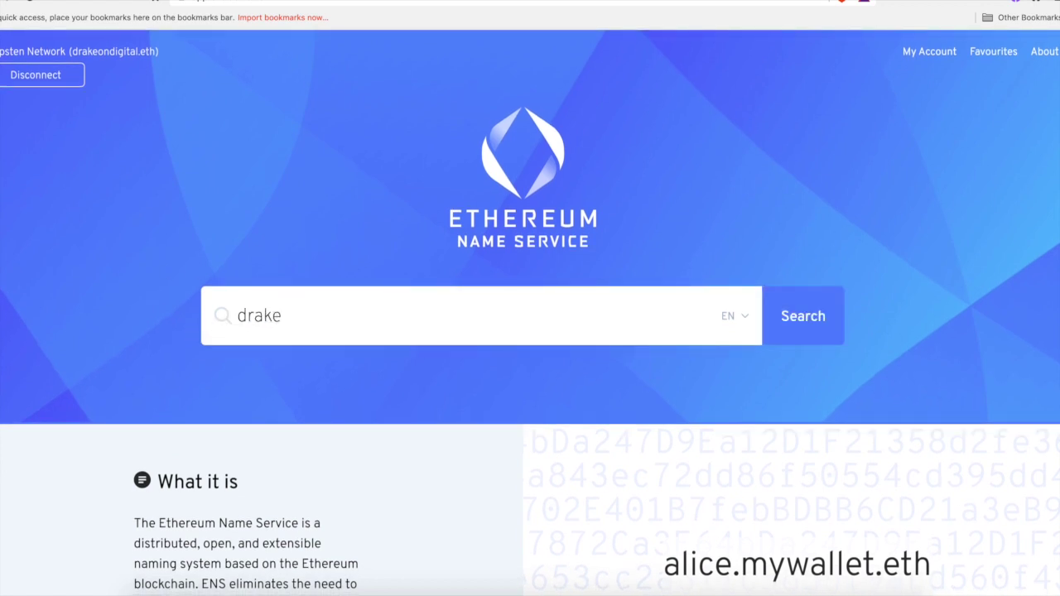
pyautogui.write('ondigata')
pyautogui.press('BackSpace')
pyautogui.press('BackSpace')
pyautogui.press('BackSpace')
pyautogui.press('BackSpace')
pyautogui.write('tal')
pyautogui.press('Return')
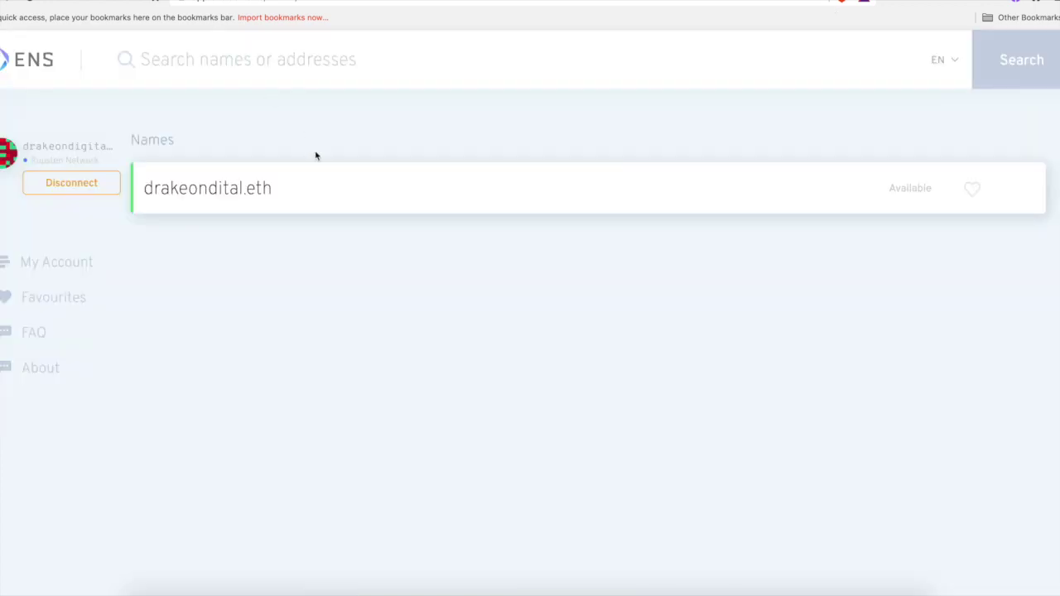
pyautogui.click(225, 193)
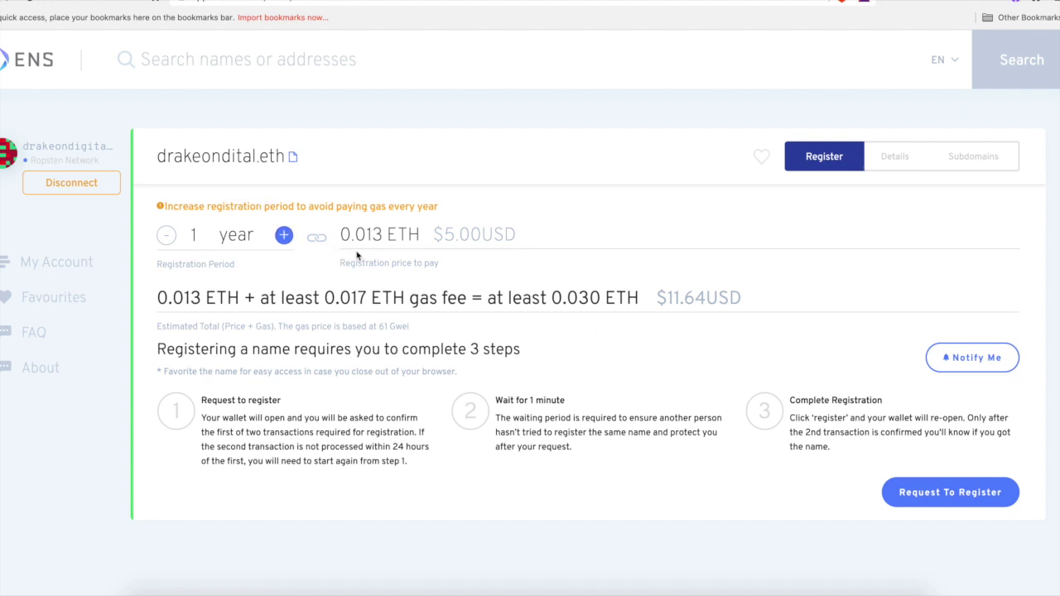
# - Try out longer registration periods for drakeondital.eth, stepping up to 18 years or more
pyautogui.click(283, 235)
pyautogui.click(283, 213)
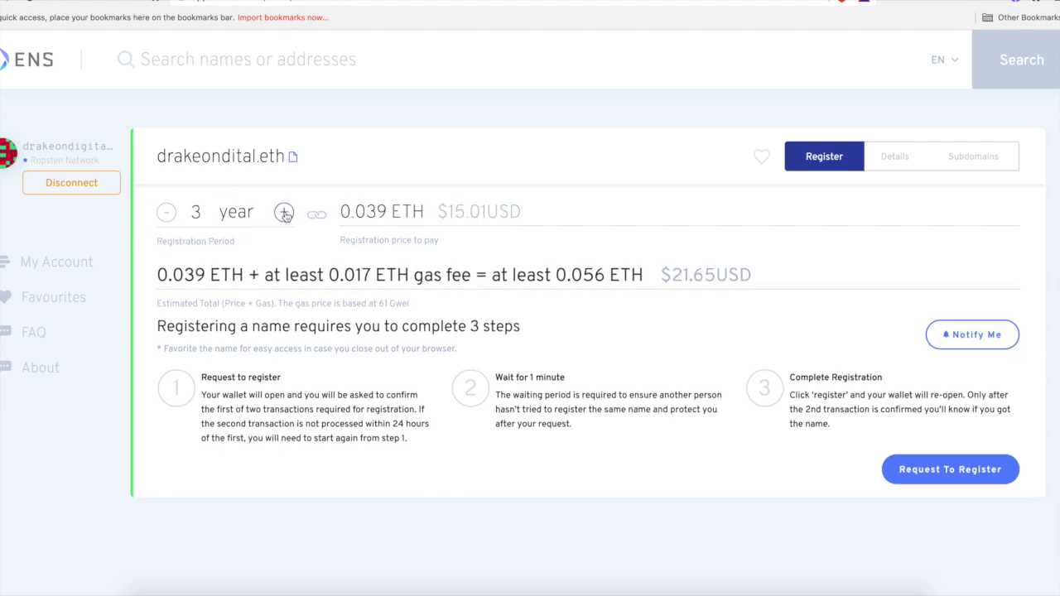
pyautogui.click(283, 213)
pyautogui.click(284, 213)
pyautogui.click(283, 213)
pyautogui.click(283, 213)
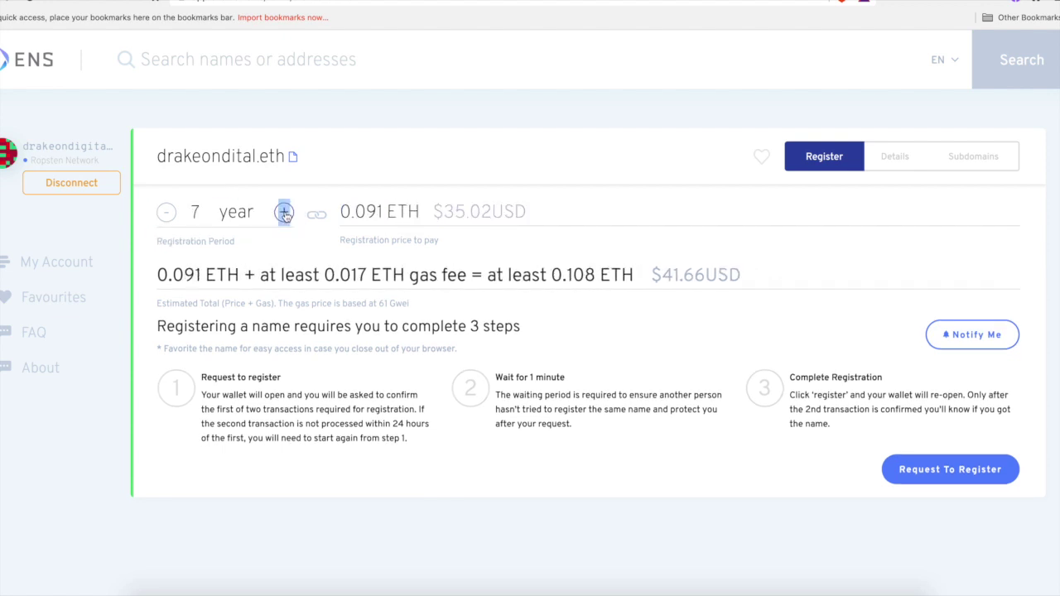
pyautogui.tripleClick(283, 213)
pyautogui.tripleClick(283, 213)
pyautogui.tripleClick(283, 212)
pyautogui.doubleClick(283, 213)
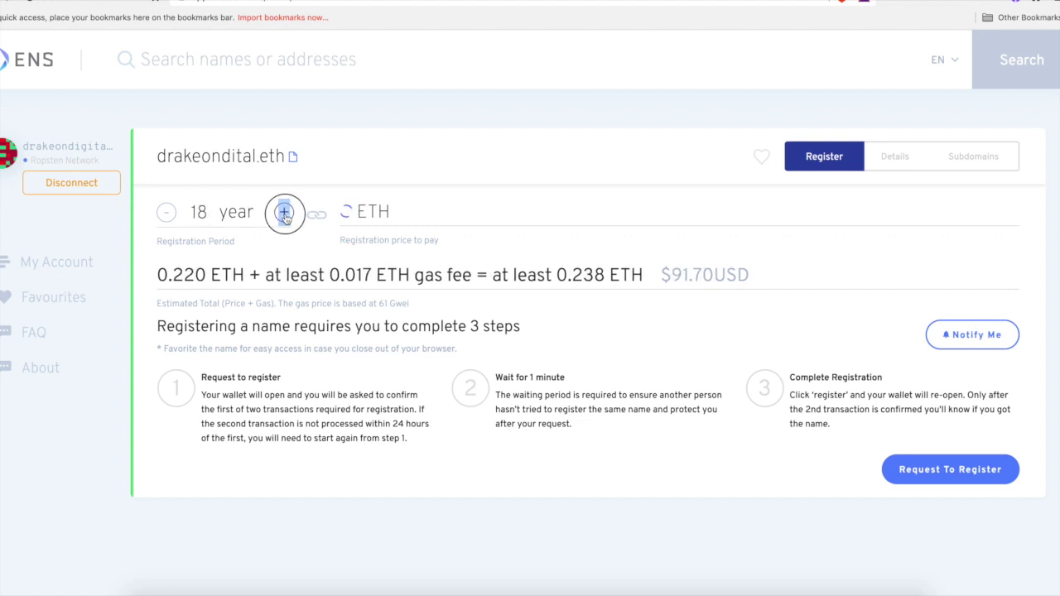
pyautogui.doubleClick(283, 212)
# - Set the registration period to 1 year and submit the request to register drakeondital.eth
pyautogui.doubleClick(196, 212)
pyautogui.write('1')
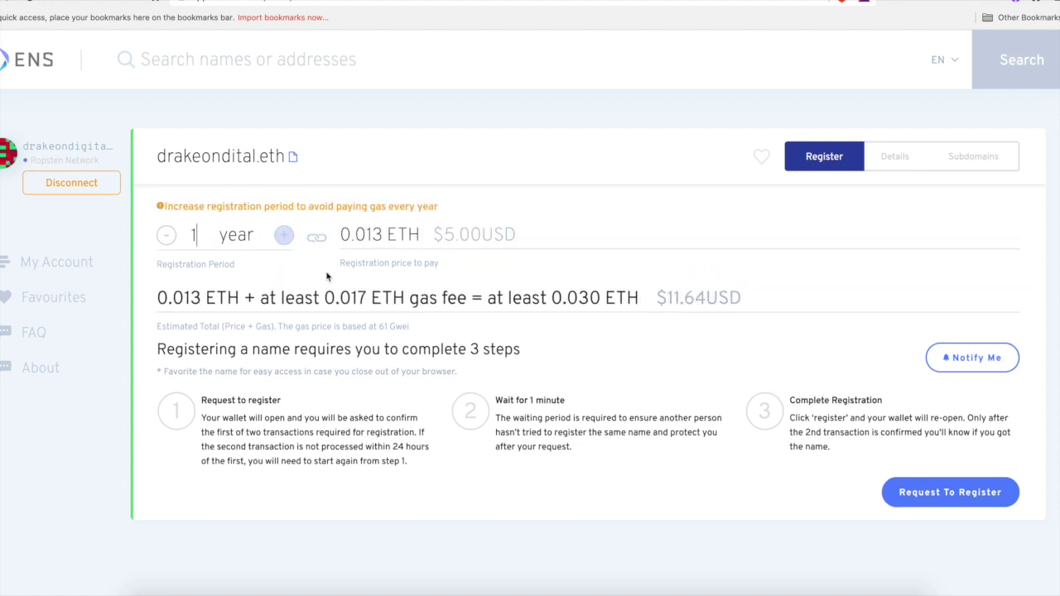
pyautogui.click(927, 492)
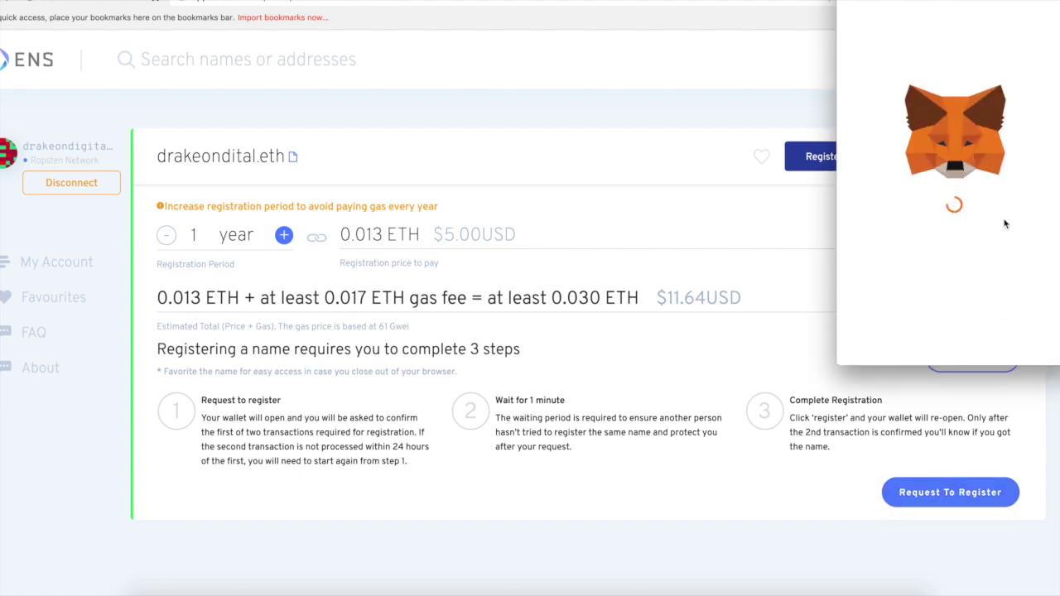
# - Set the gas price to 40 Gwei in the wallet and confirm the commit transaction
pyautogui.doubleClick(898, 209)
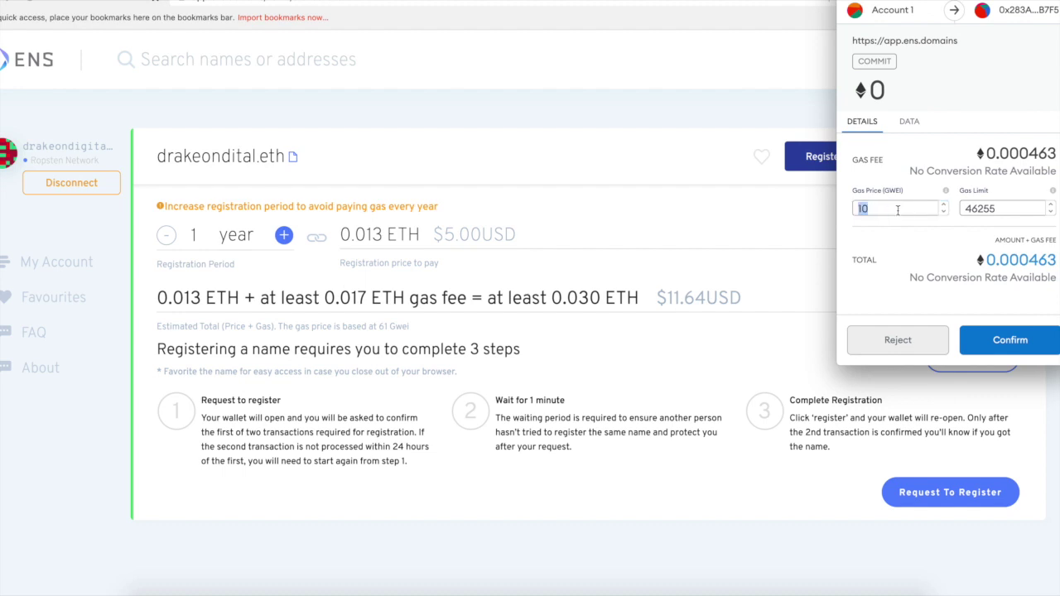
pyautogui.write('40')
pyautogui.click(1008, 337)
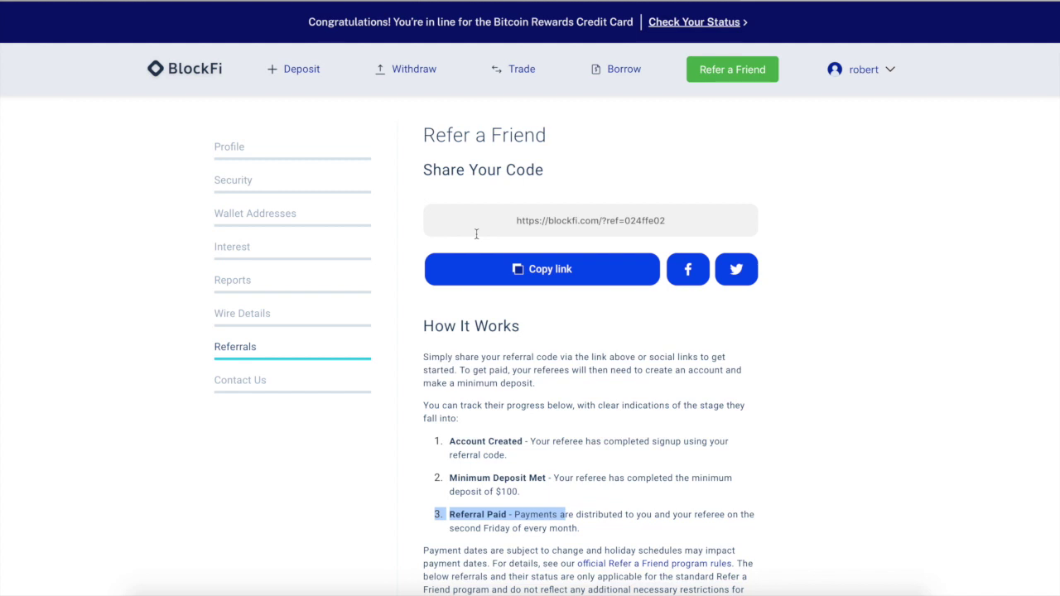
# - Switch to the BlockFi referral page and review the referral link and the minimum deposit condition under How It Works
pyautogui.tripleClick(646, 219)
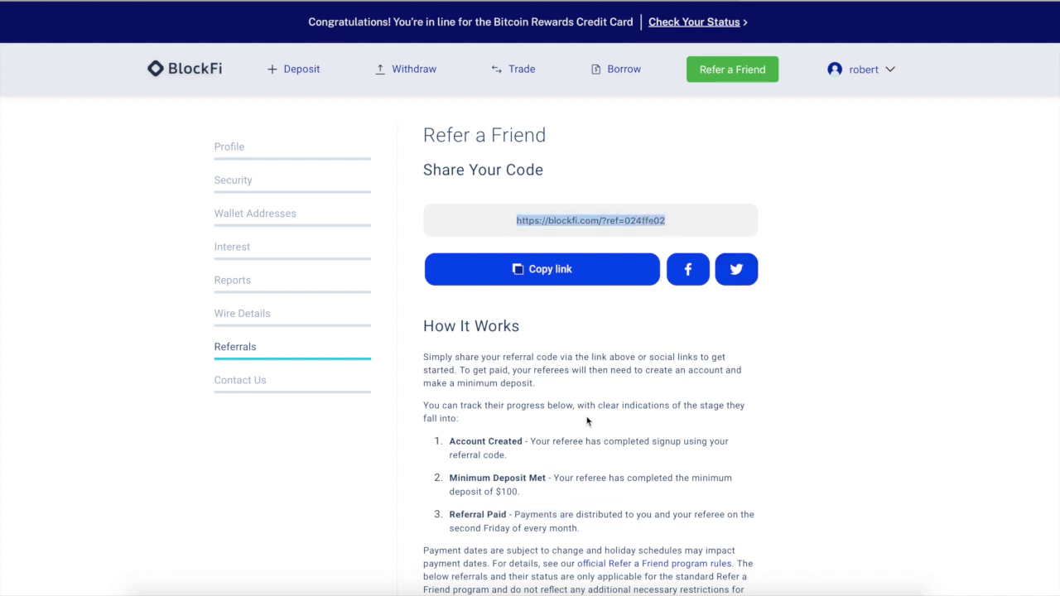
pyautogui.scroll(-1, 586, 421)
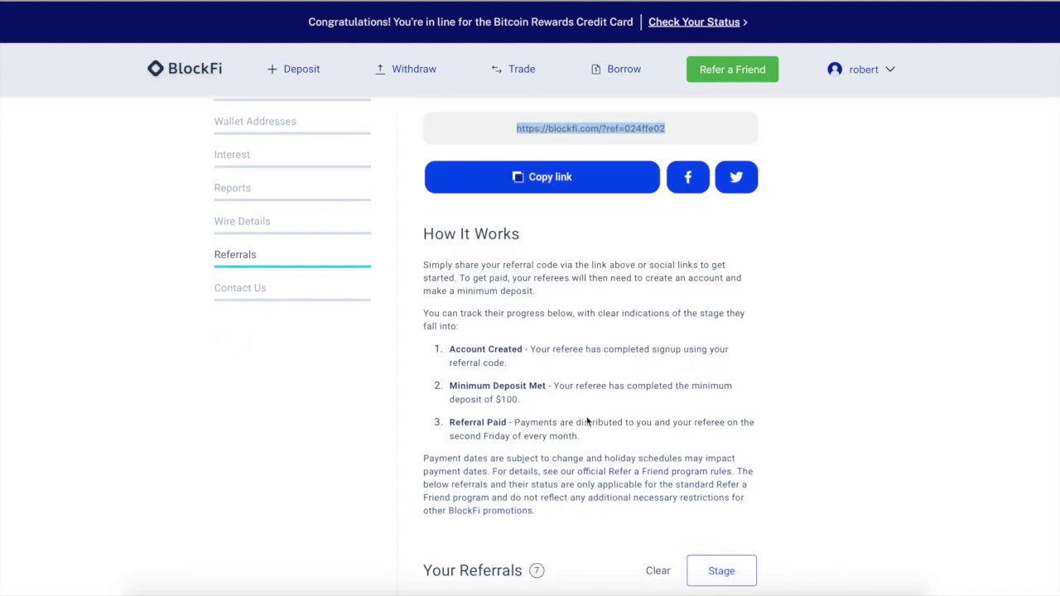
pyautogui.click(518, 397)
pyautogui.tripleClick(503, 390)
pyautogui.moveTo(502, 388); pyautogui.dragTo(519, 400)
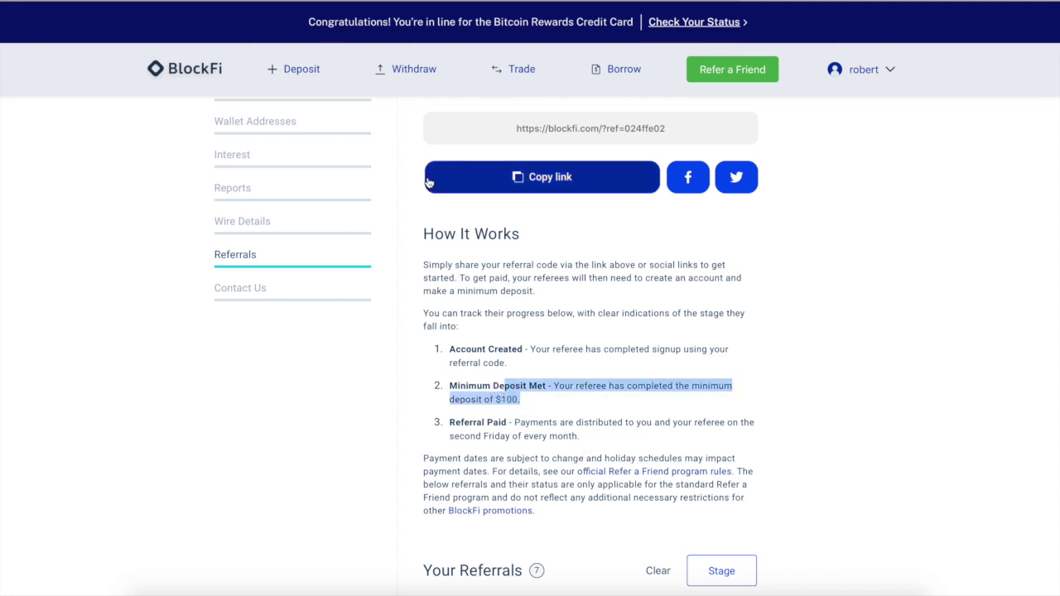
pyautogui.scroll(1, 271, 178)
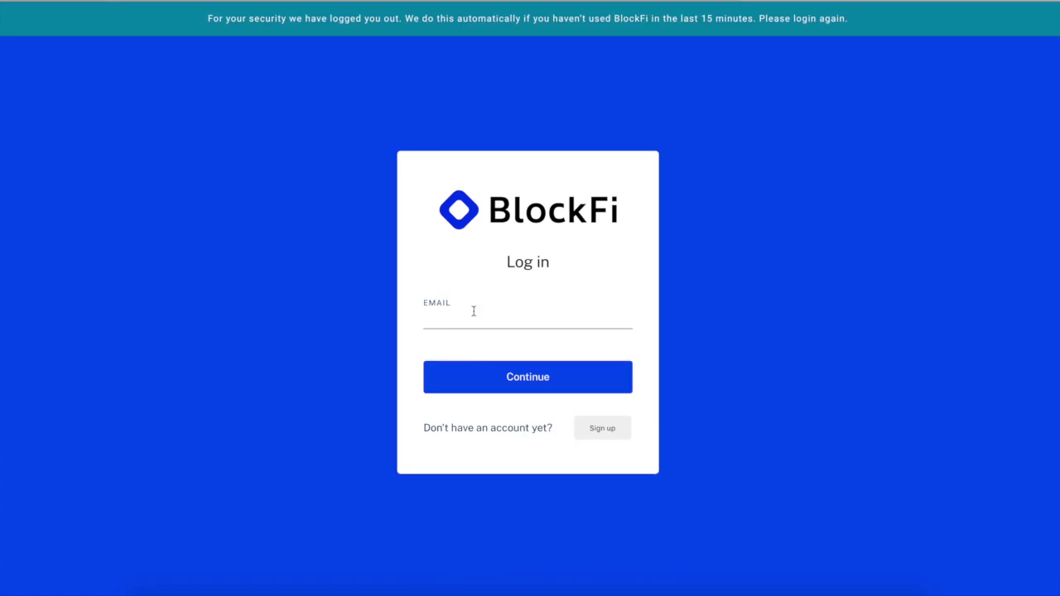
# - Log in to BlockFi with the account email and examine the currency choices in the interest preferences
pyautogui.write('rob')
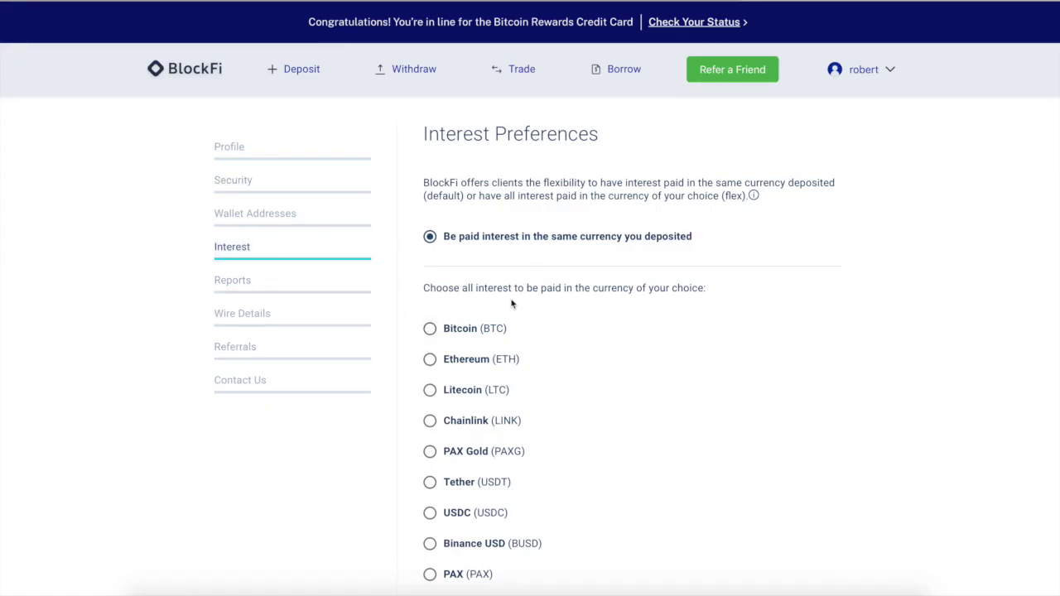
pyautogui.scroll(-2, 596, 298)
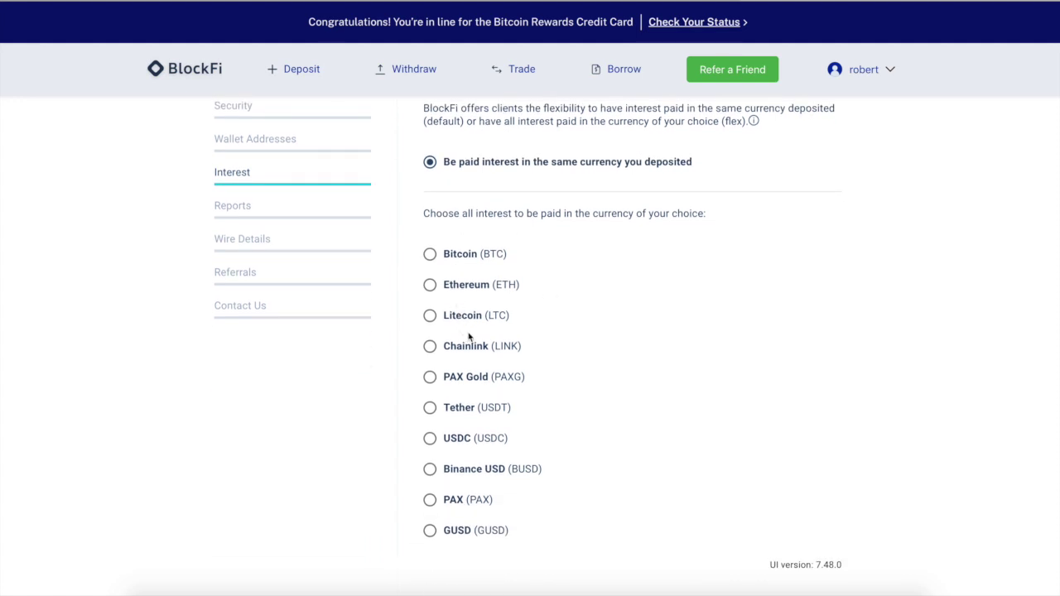
pyautogui.scroll(1, 513, 278)
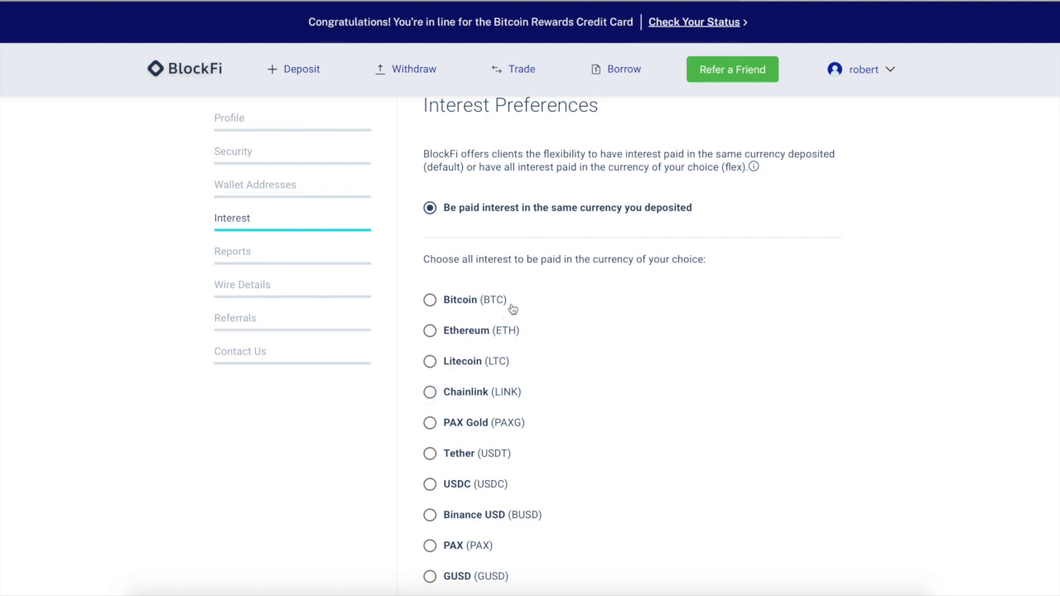
pyautogui.scroll(-1, 506, 370)
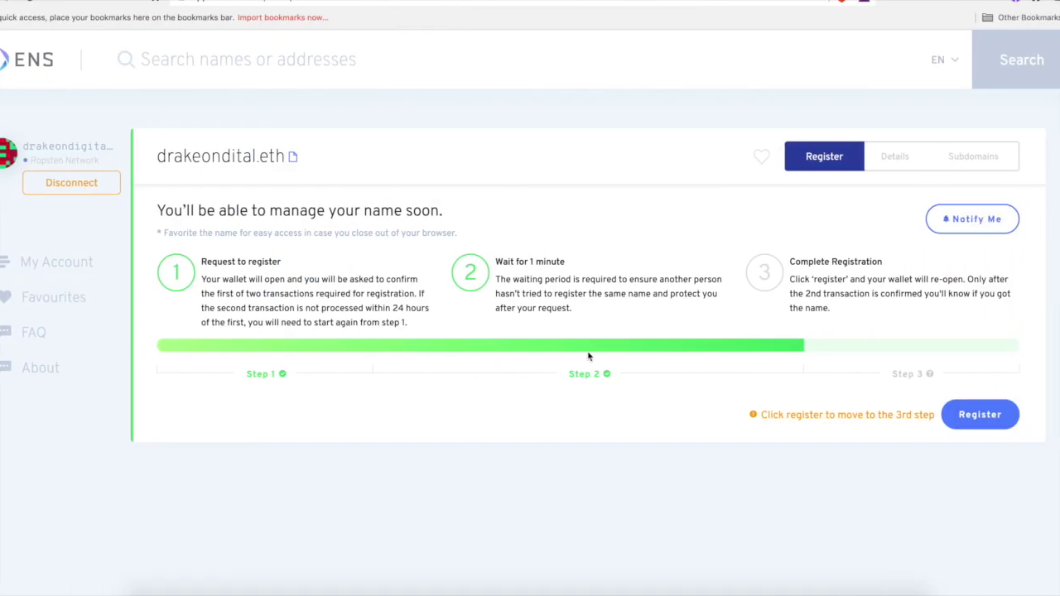
# - Return to ENS, carry out the final registration of drakeondital.eth, and confirm its wallet transaction
pyautogui.click(982, 410)
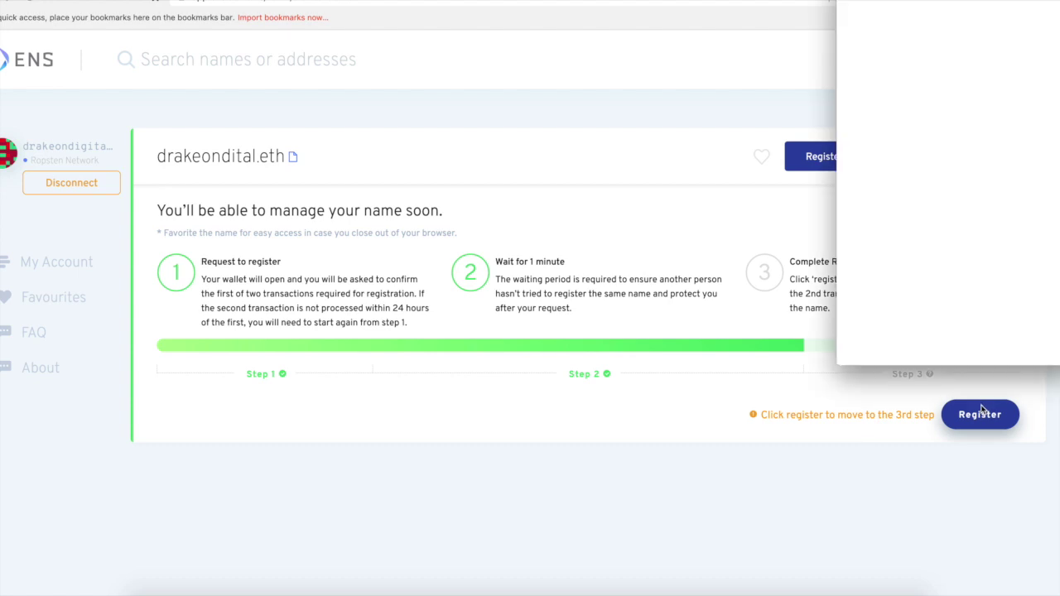
pyautogui.click(1018, 343)
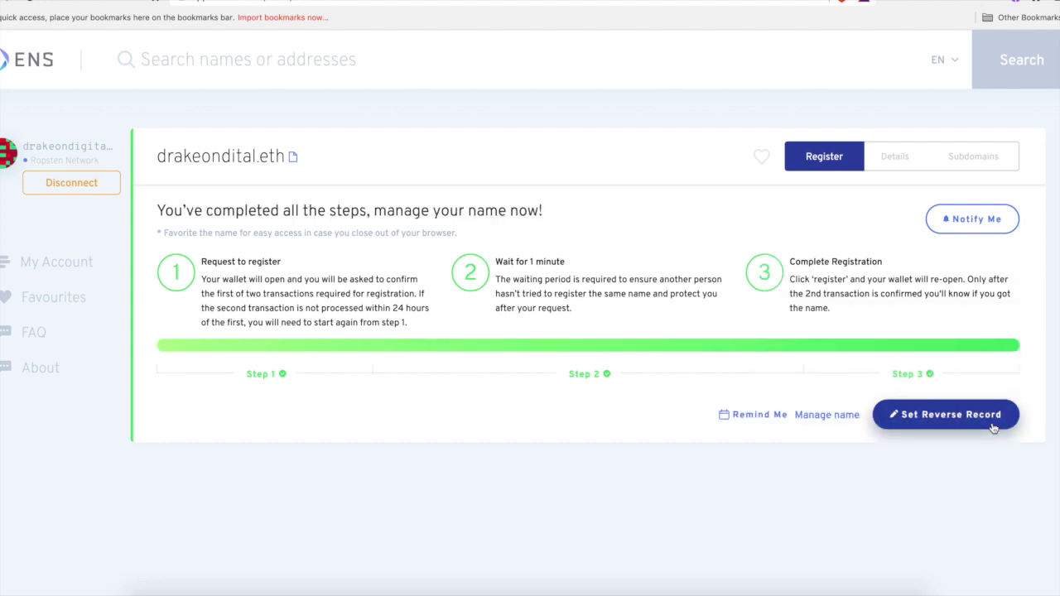
# - Go from the completed registration to the account's reverse record, select drakeondigital.eth as the name, and save it with the wallet transaction
pyautogui.click(928, 416)
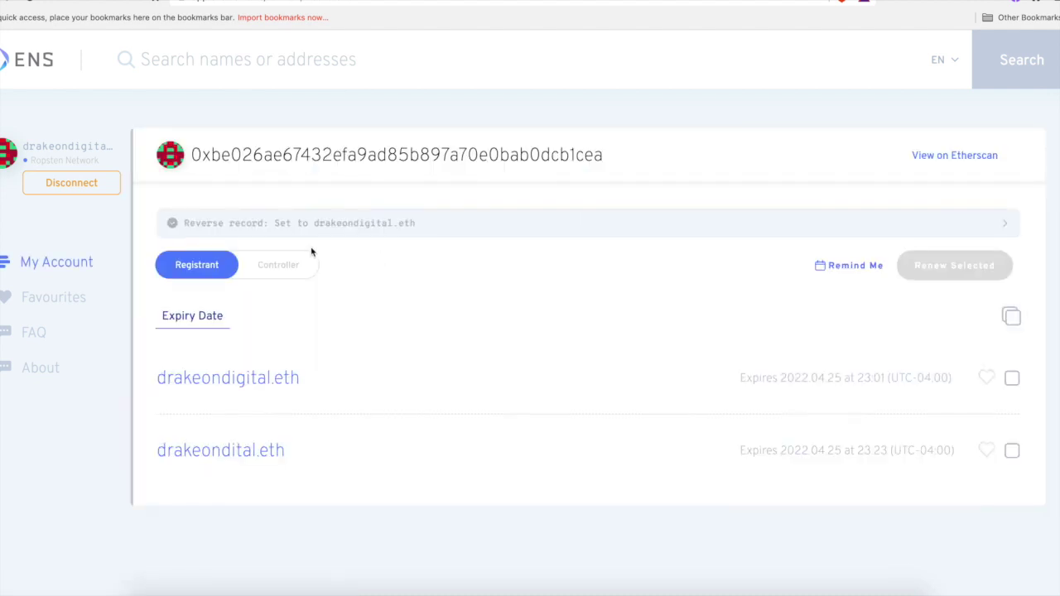
pyautogui.click(278, 228)
pyautogui.click(291, 318)
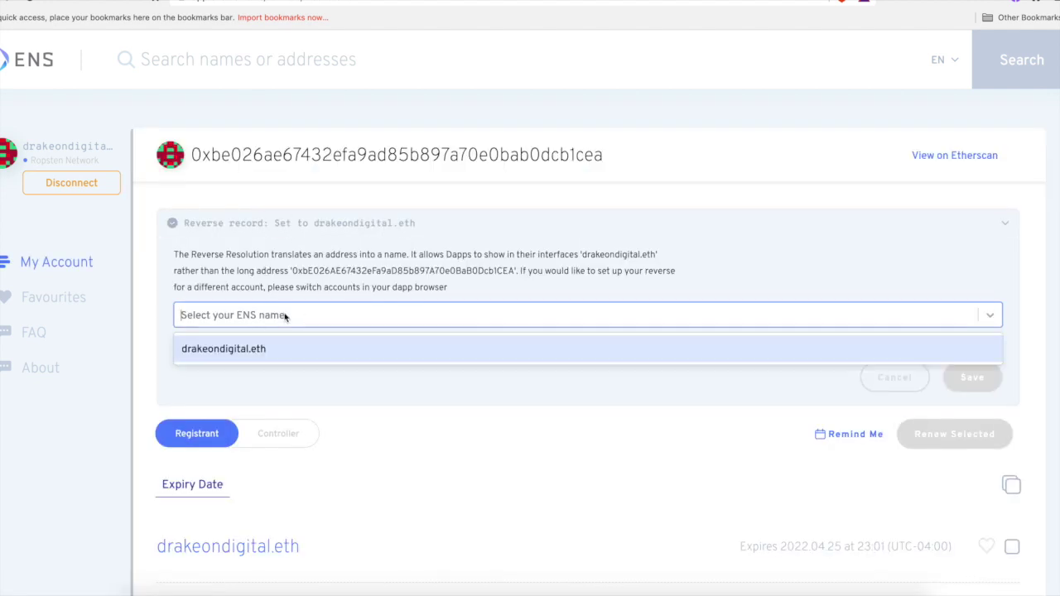
pyautogui.click(271, 352)
pyautogui.click(994, 387)
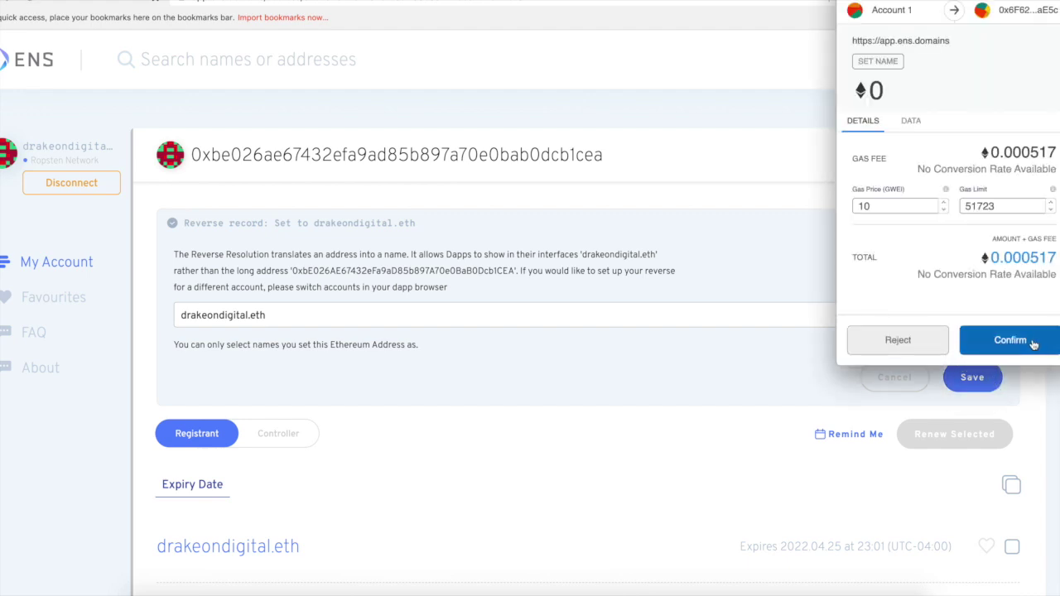
pyautogui.click(1033, 343)
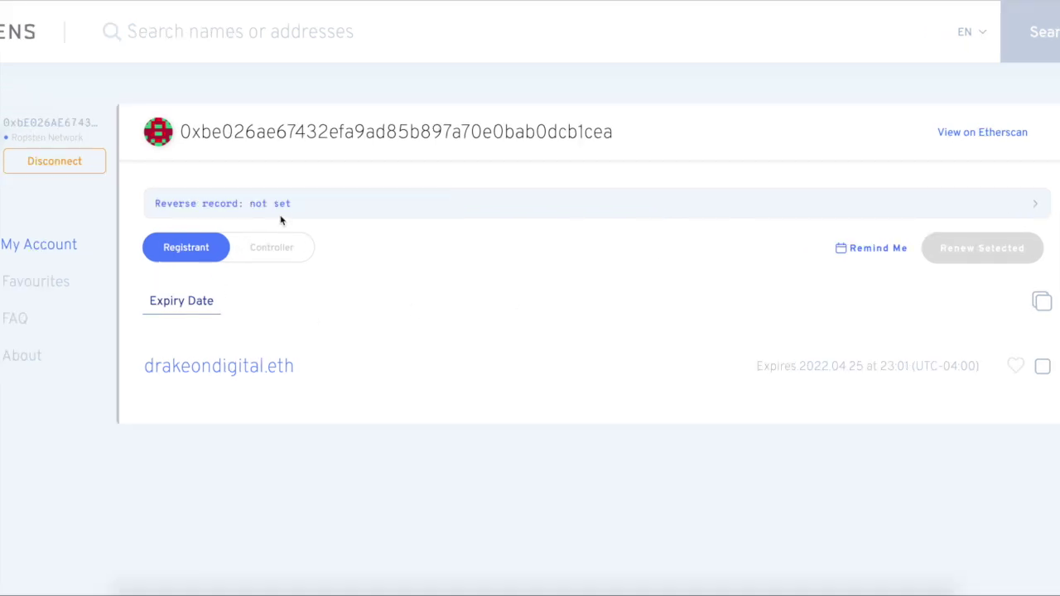
# - Save drakeondigital.eth as the account's unset reverse record, confirming the wallet transaction at a gas price of 100 Gwei
pyautogui.click(280, 207)
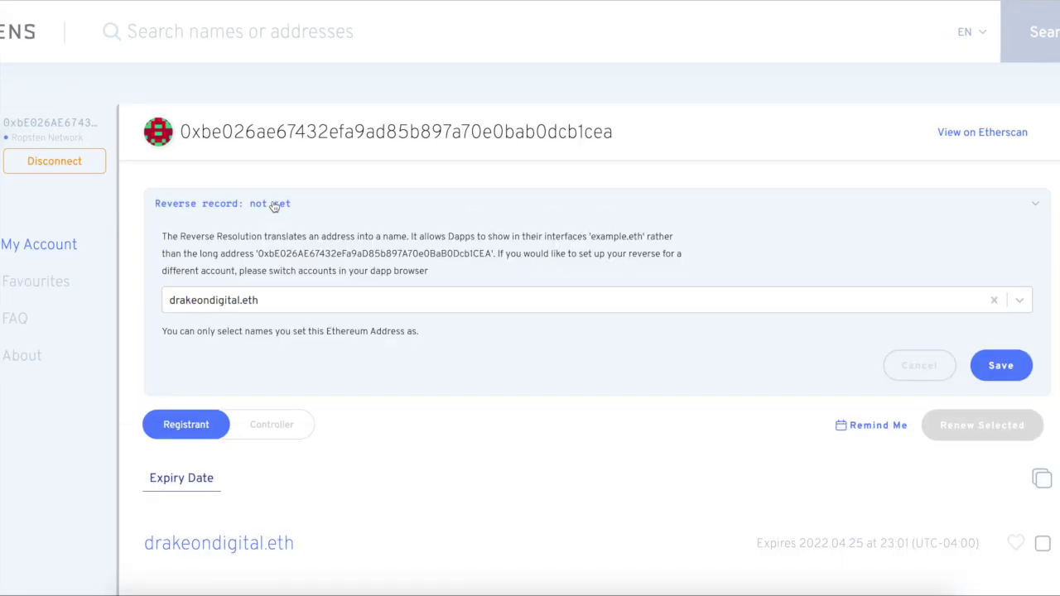
pyautogui.click(1000, 365)
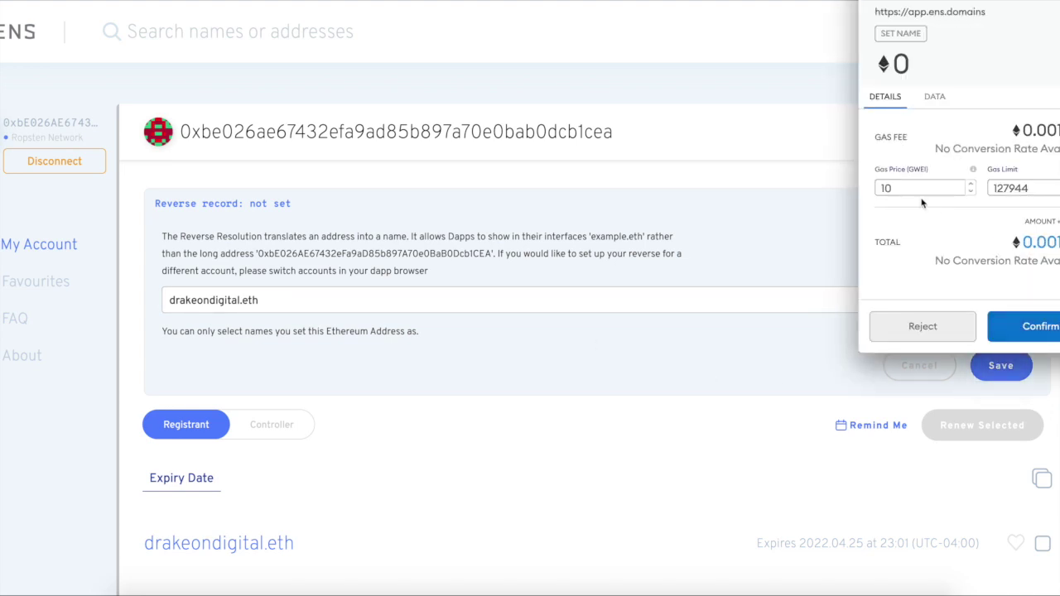
pyautogui.doubleClick(887, 184)
pyautogui.write('100')
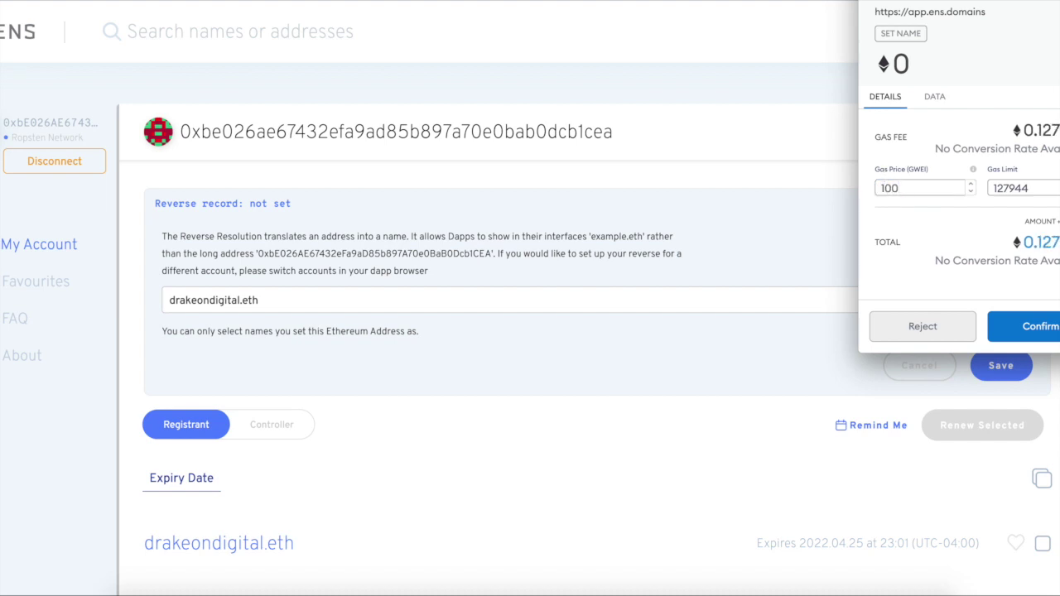
pyautogui.click(1024, 325)
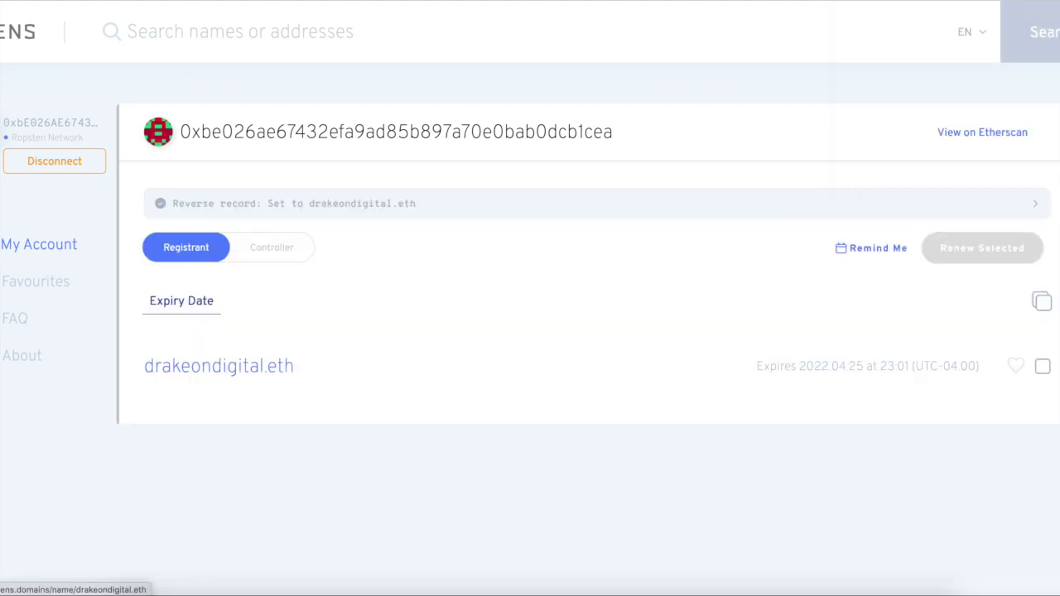
# - Check the saved reverse record and review the details, address records and text records of drakeondigital.eth
pyautogui.click(295, 210)
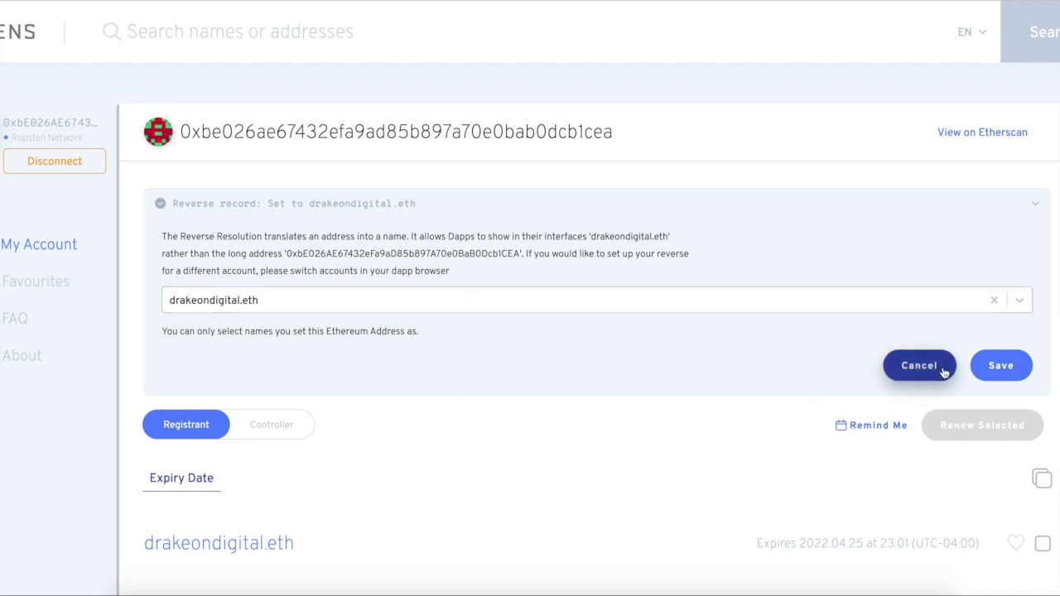
pyautogui.click(375, 217)
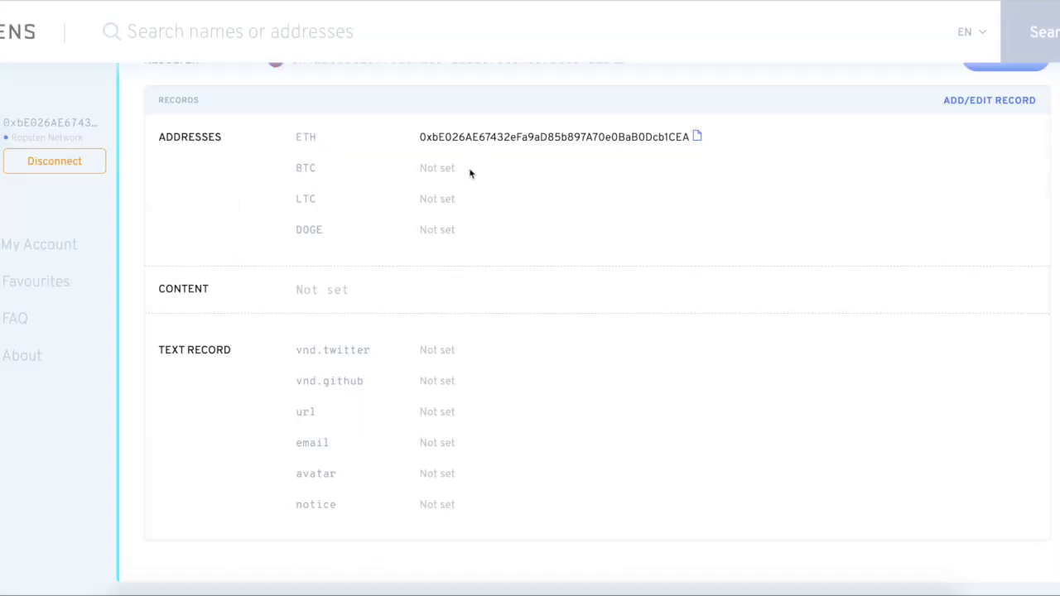
pyautogui.scroll(2, 866, 190)
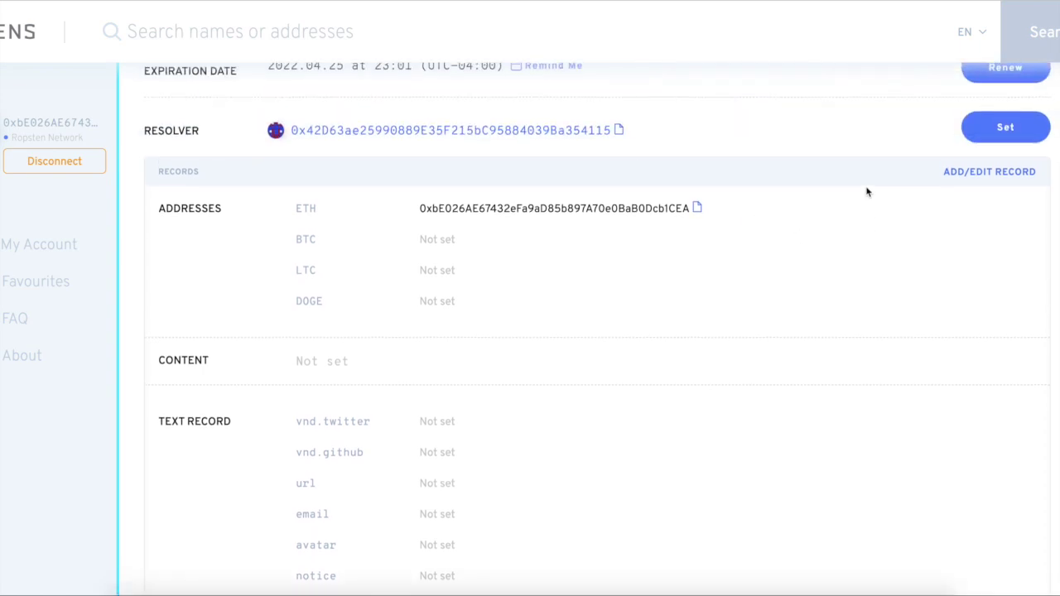
pyautogui.scroll(3, 867, 191)
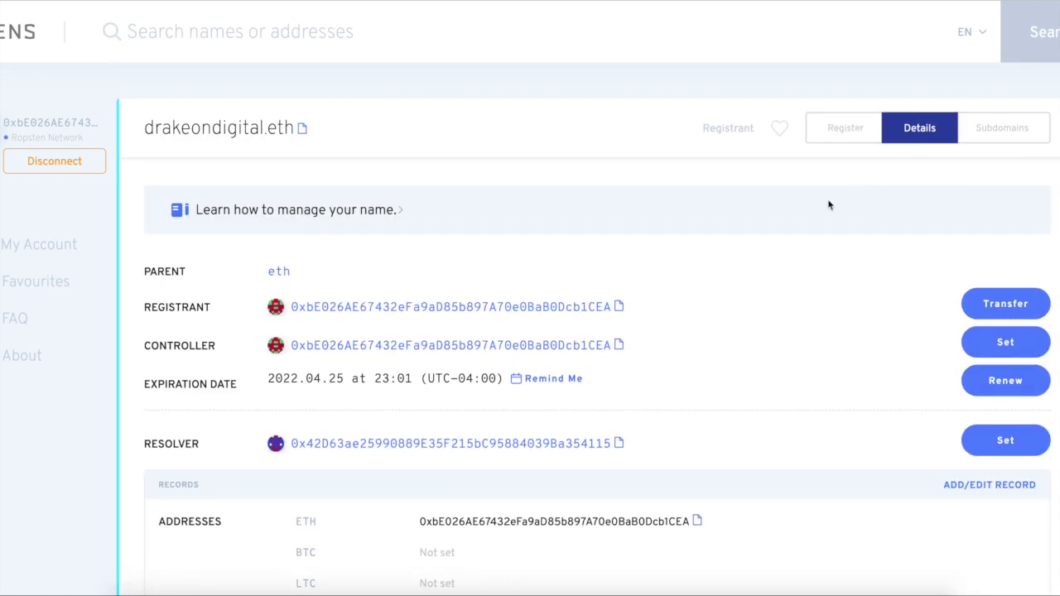
pyautogui.scroll(-5, 795, 99)
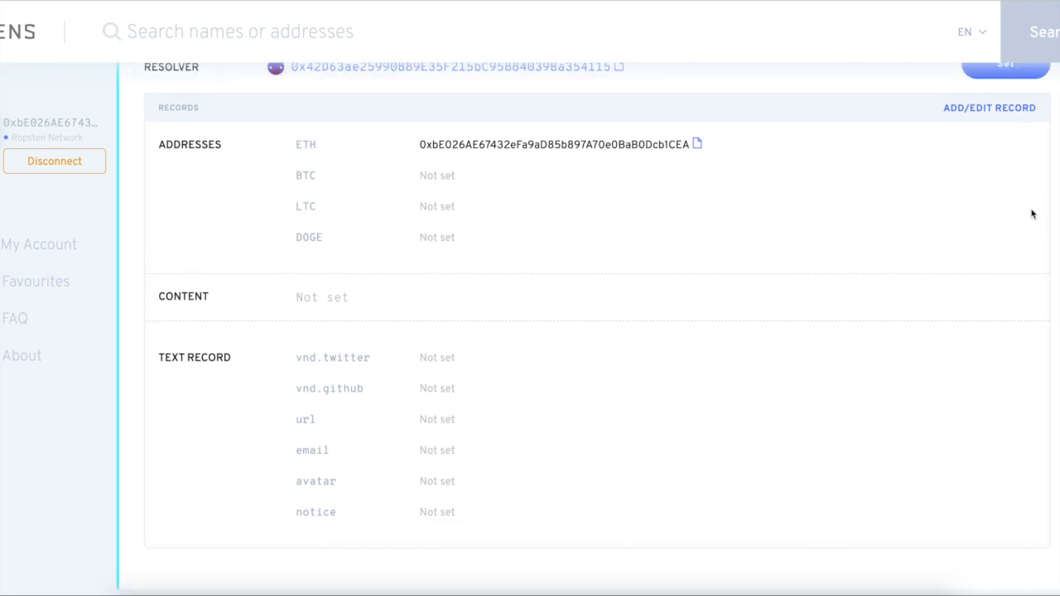
pyautogui.scroll(2, 1027, 217)
# - Edit the records of drakeondigital.eth and confirm the wallet transaction for them with a gas price of 10 Gwei
pyautogui.click(1008, 228)
pyautogui.scroll(-3, 536, 392)
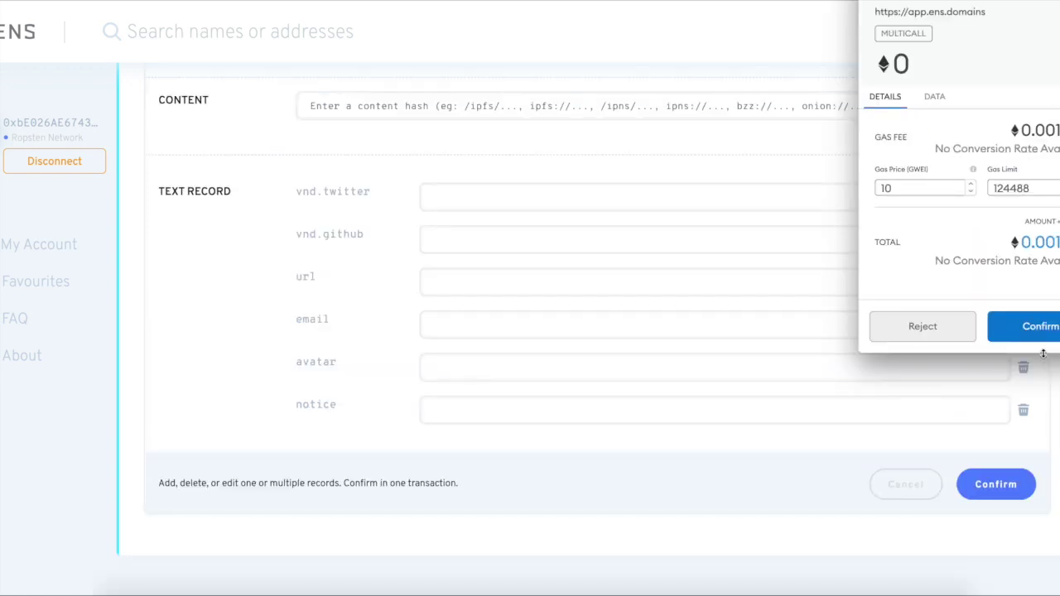
pyautogui.doubleClick(920, 183)
pyautogui.write('10')
pyautogui.click(1040, 339)
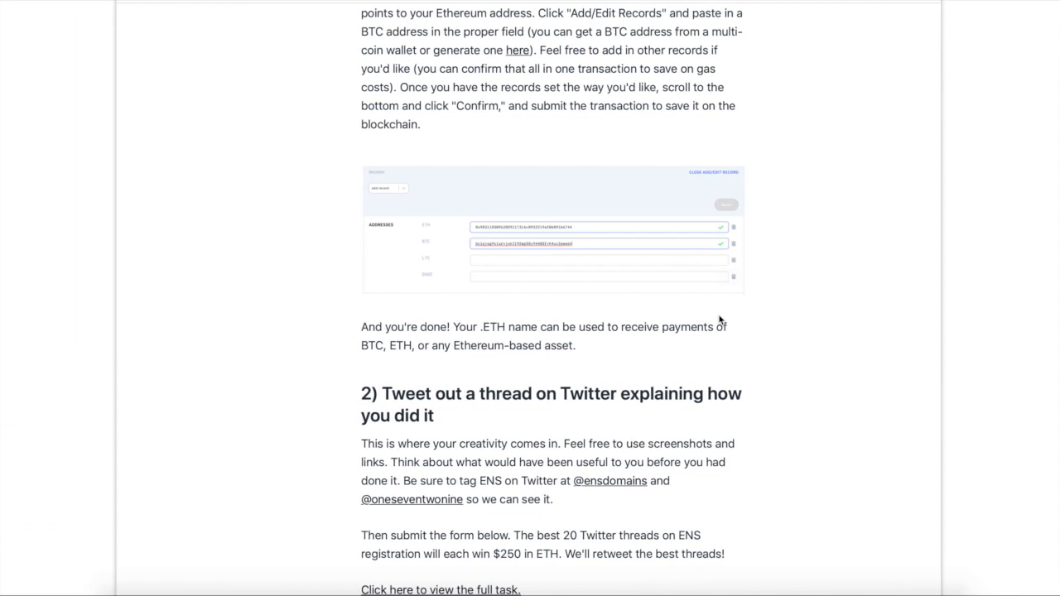
pyautogui.scroll(-2, 716, 316)
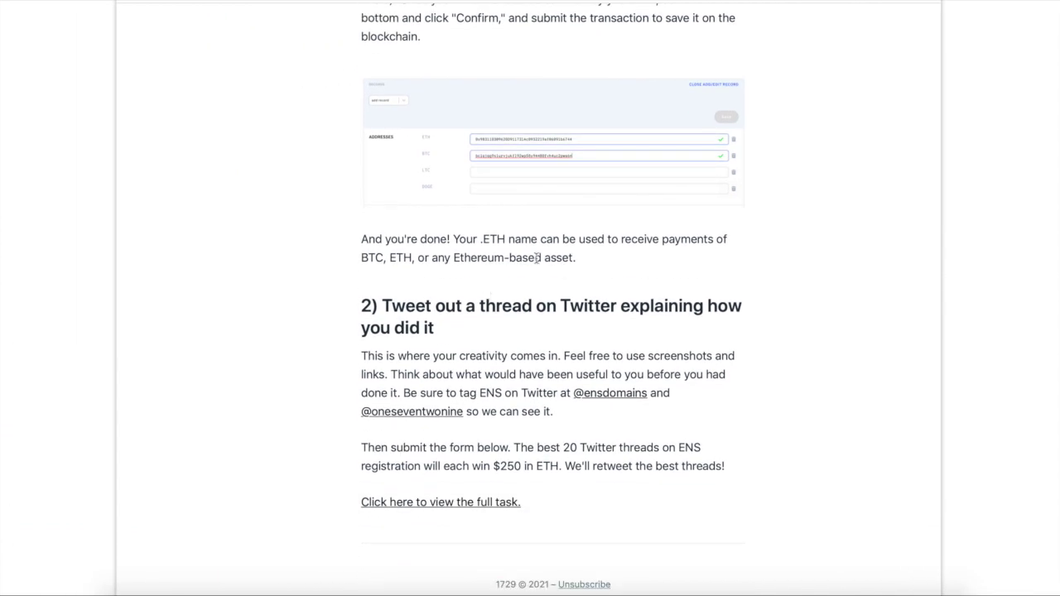
pyautogui.scroll(-1, 603, 262)
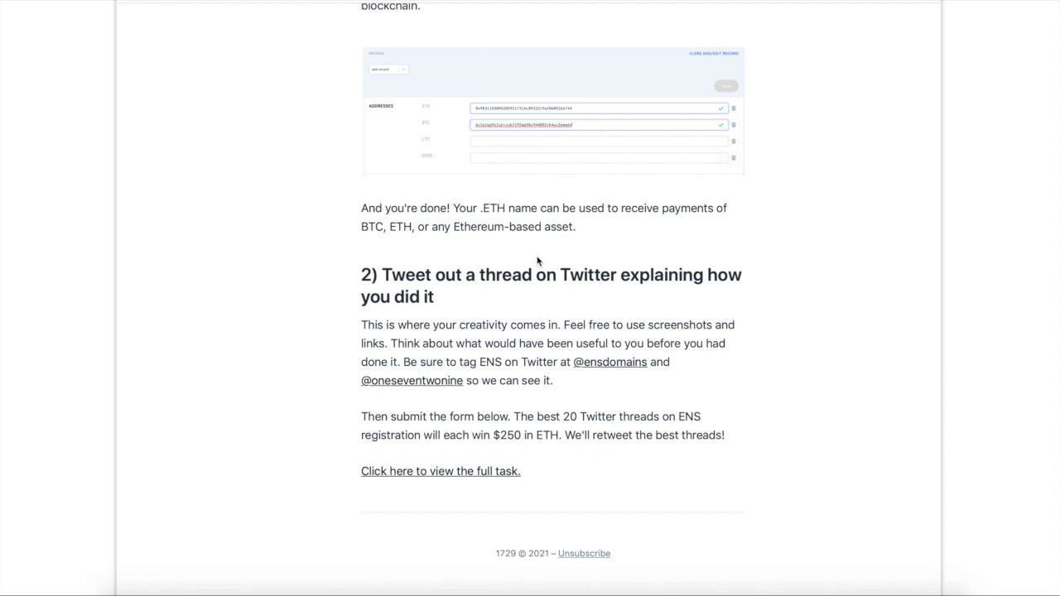
pyautogui.scroll(-2, 531, 302)
pyautogui.scroll(-1, 531, 305)
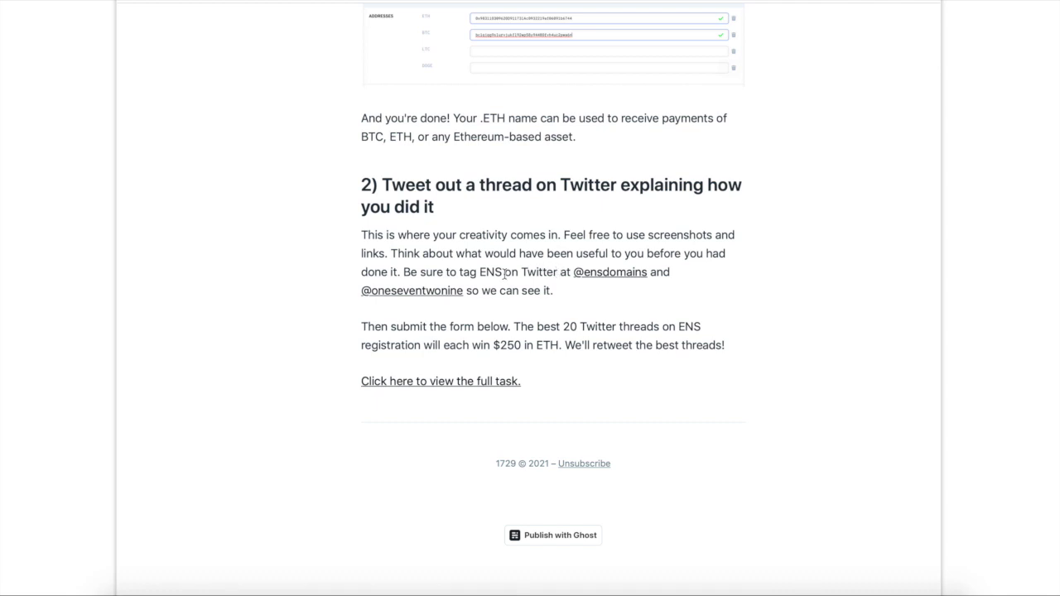
pyautogui.moveTo(480, 272); pyautogui.dragTo(470, 291)
pyautogui.hotkey('ctrl', 'c')
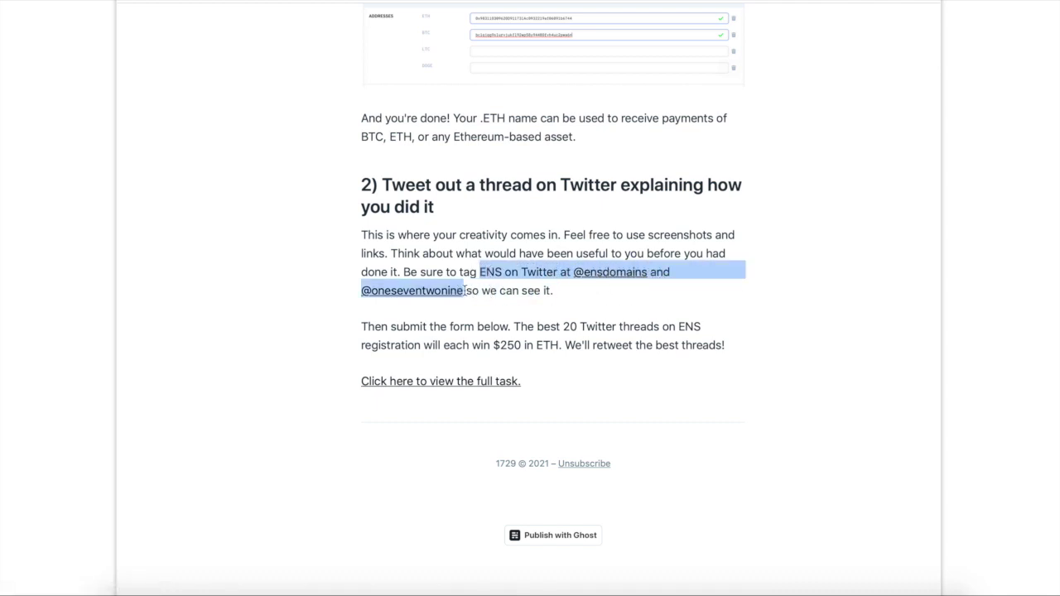
pyautogui.keyDown('super'); pyautogui.click(415, 294); pyautogui.keyUp('super')
pyautogui.hotkey('ctrl', 'Tab')
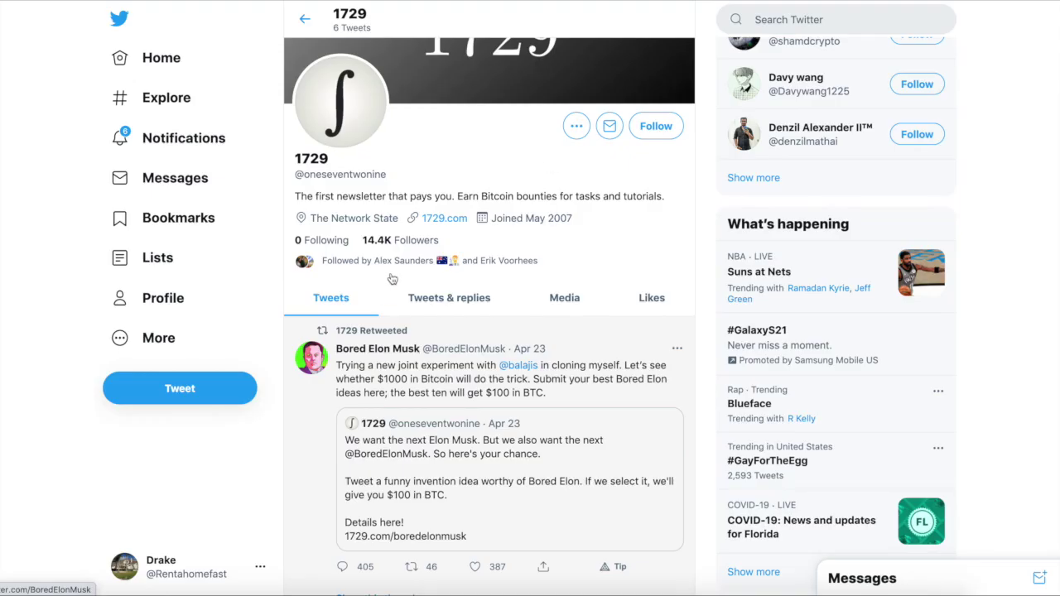
pyautogui.scroll(1, 325, 302)
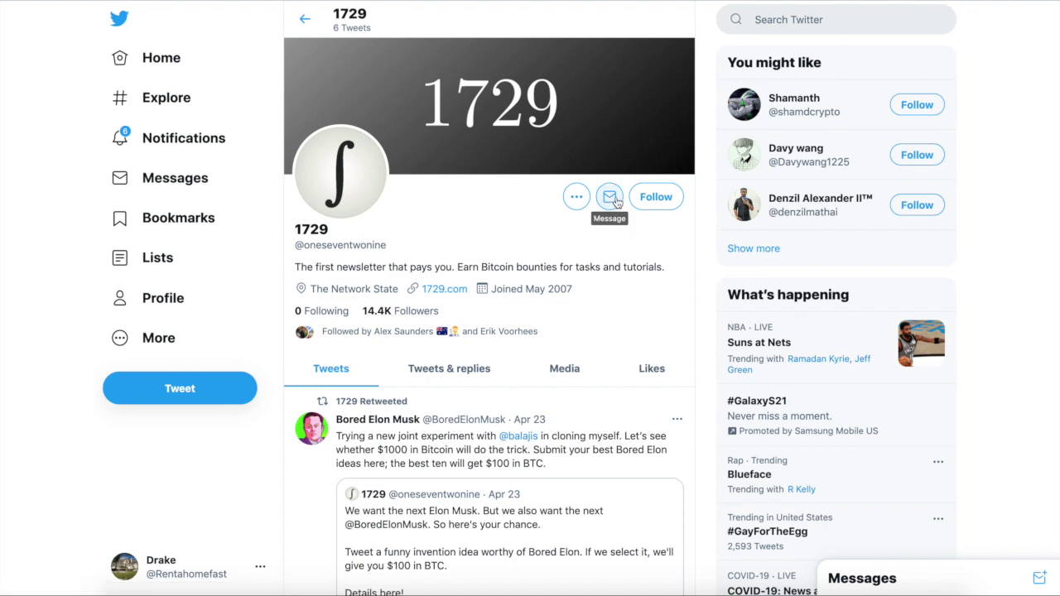
pyautogui.scroll(-4, 607, 343)
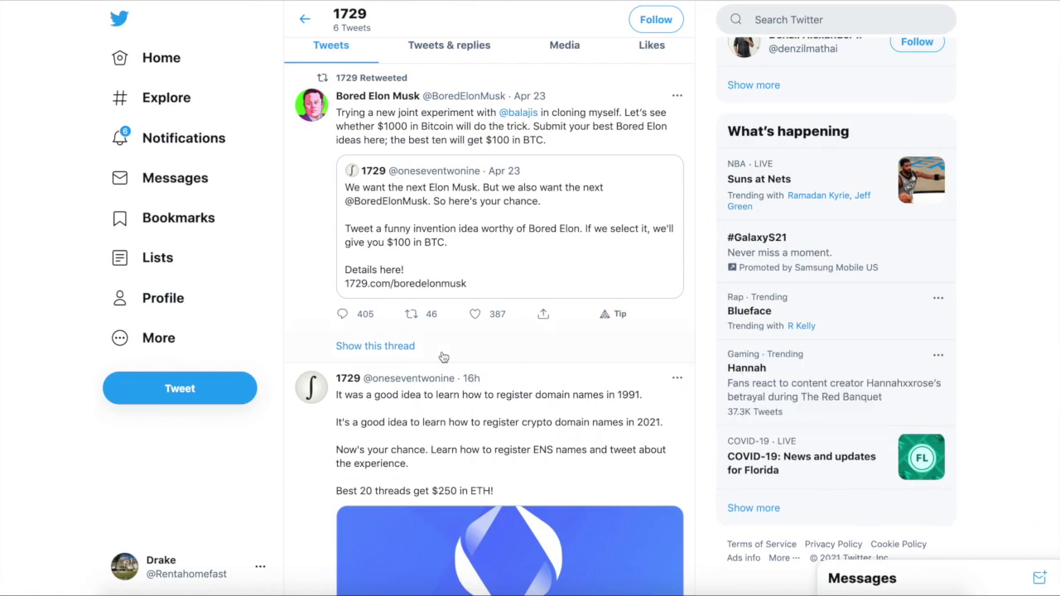
pyautogui.scroll(-5, 443, 357)
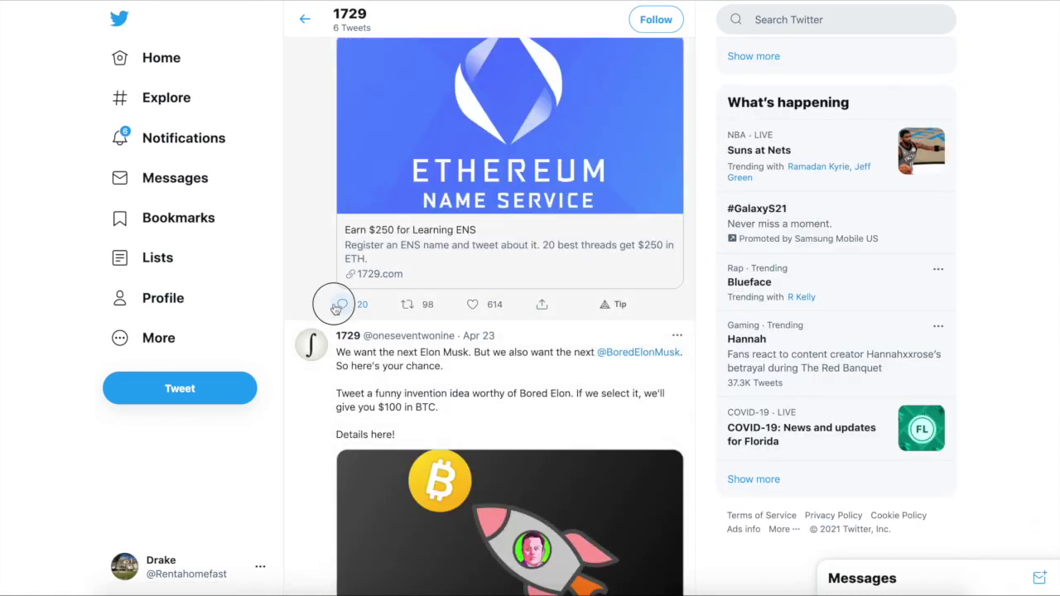
# - Draft a reply to the ENS tweet with the copied tagging text and "I did a video on this" two lines above it
pyautogui.click(337, 305)
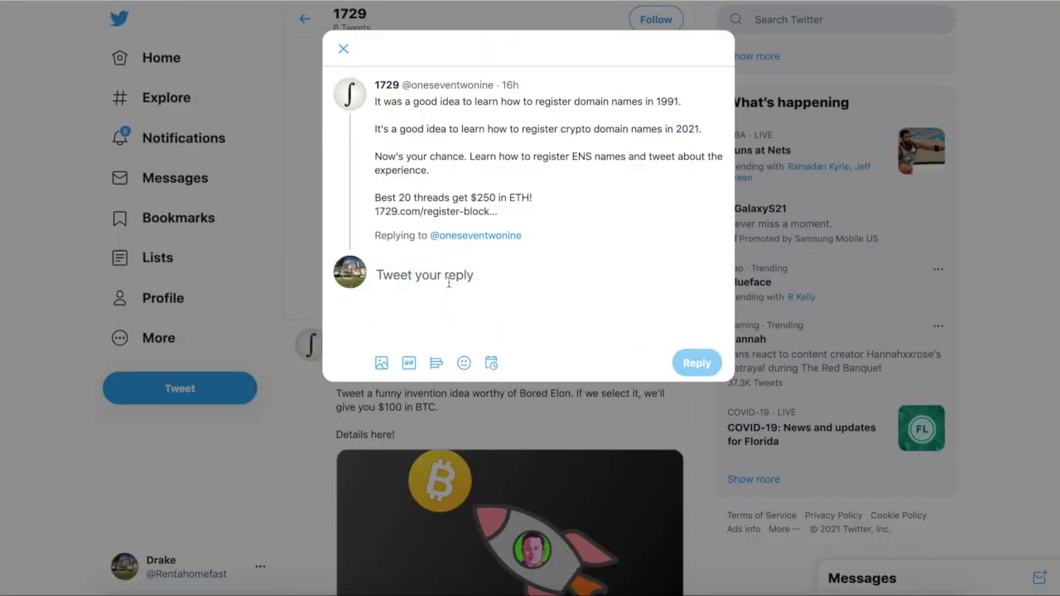
pyautogui.hotkey('ctrl', 'v')
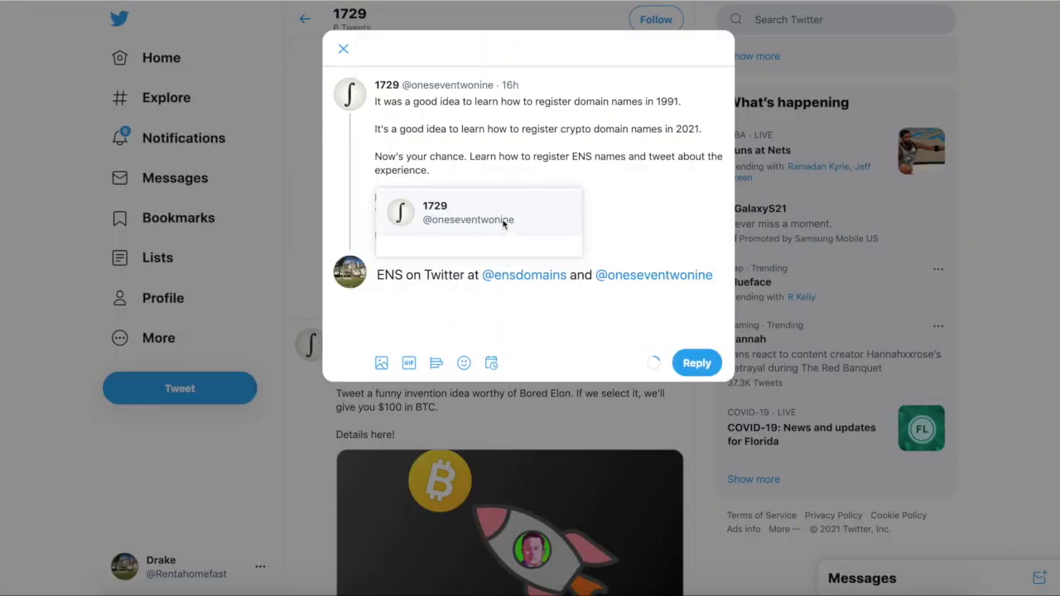
pyautogui.click(563, 306)
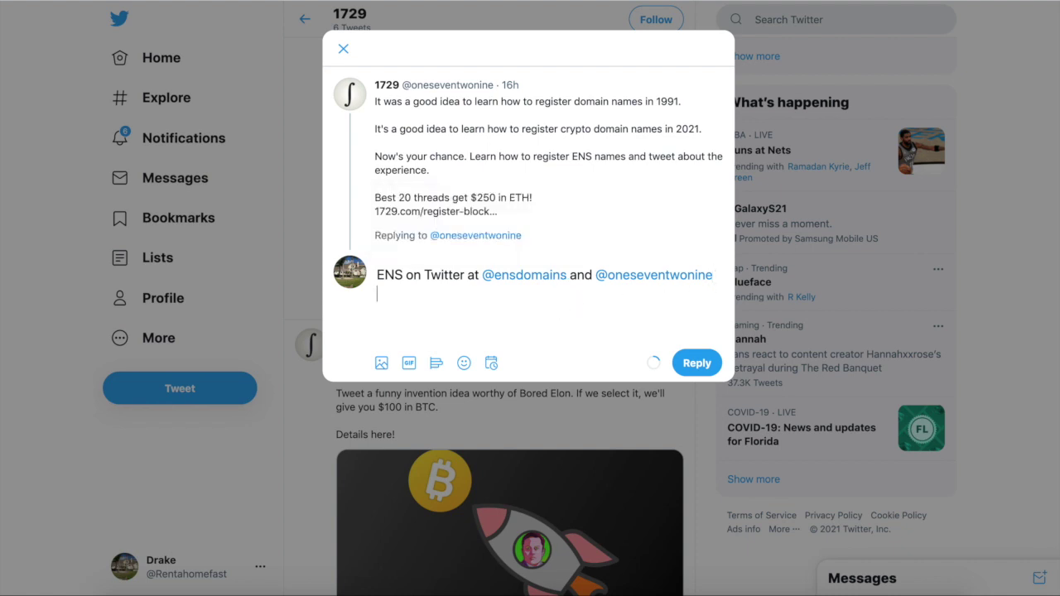
pyautogui.click(377, 275)
pyautogui.press('Return')
pyautogui.press('Return')
pyautogui.write('I did a vide')
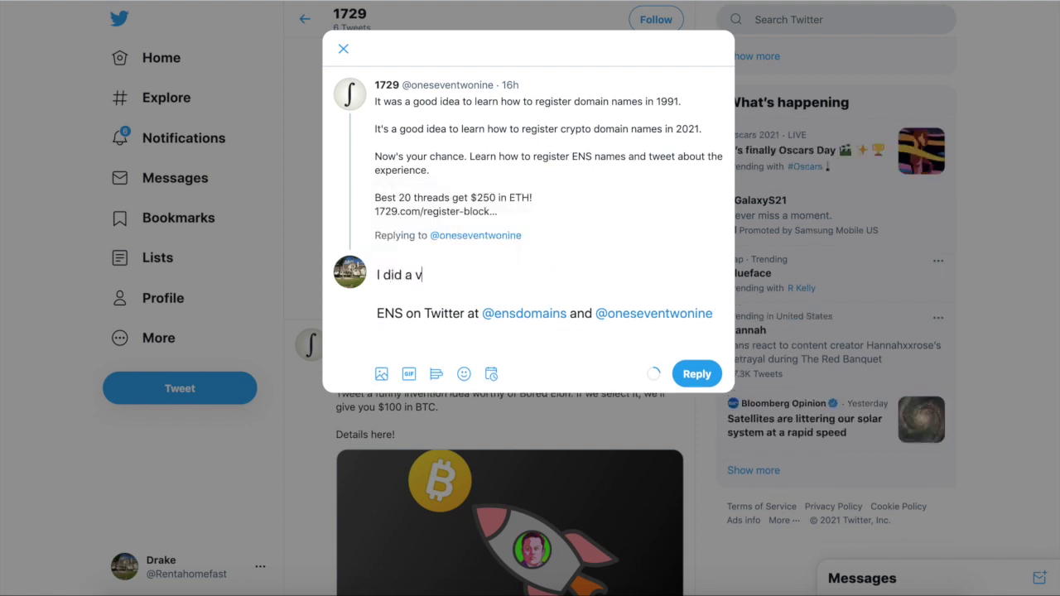
pyautogui.write('o on this')
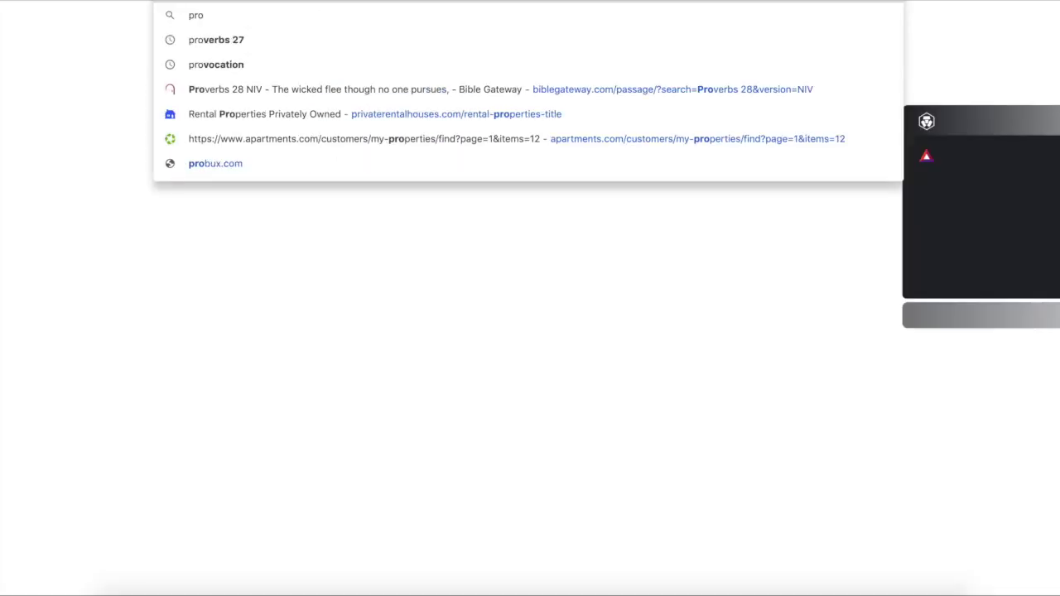
# - Search the web for "proverbs 28", open the Bible Gateway NIV result, and read through the chapter's verses
pyautogui.write('v')
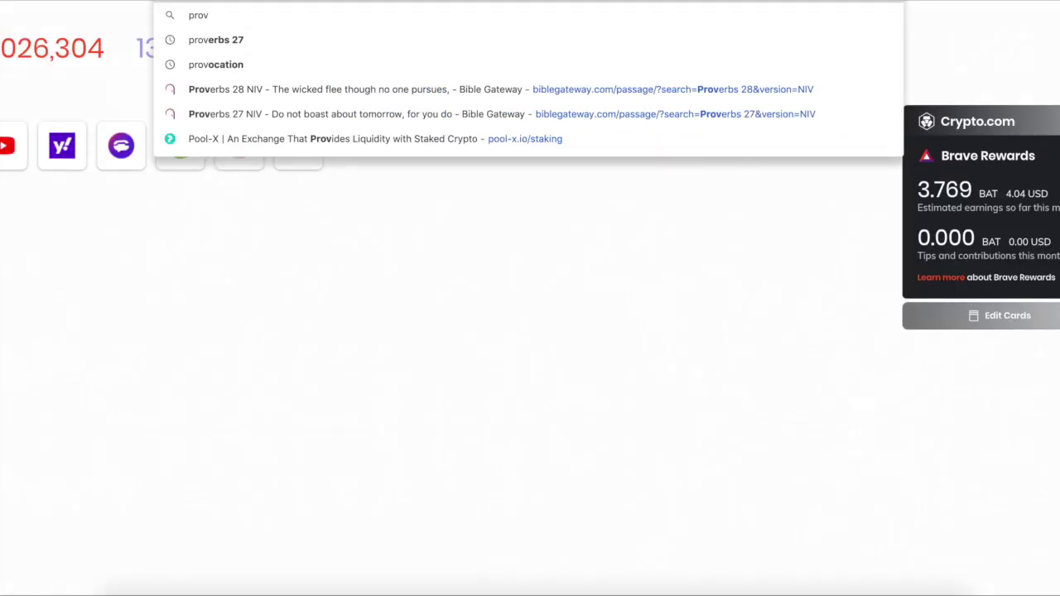
pyautogui.write('erbs 28')
pyautogui.press('Return')
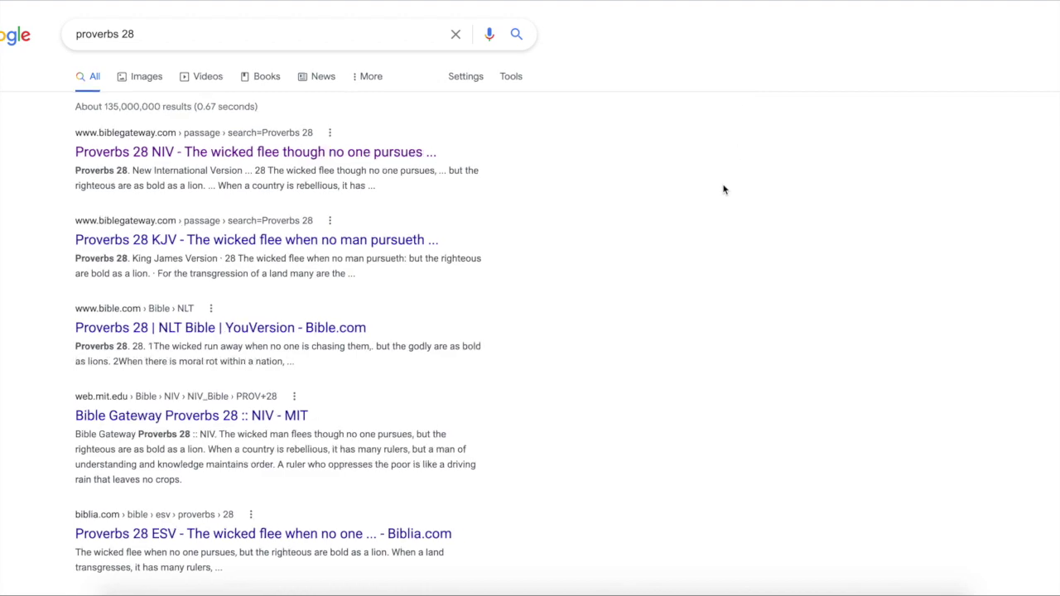
pyautogui.click(285, 157)
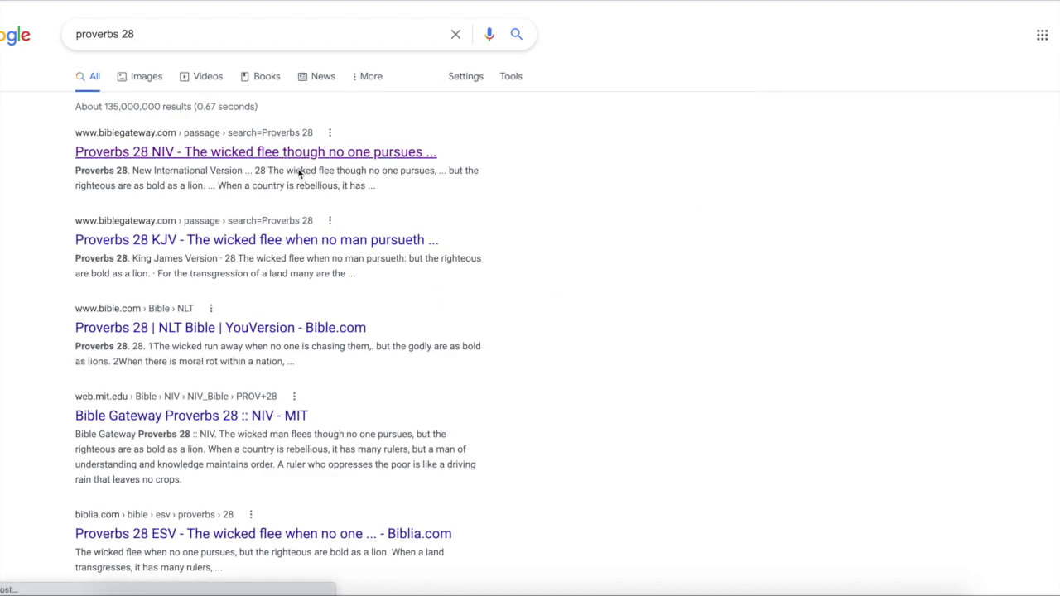
pyautogui.scroll(-3, 290, 311)
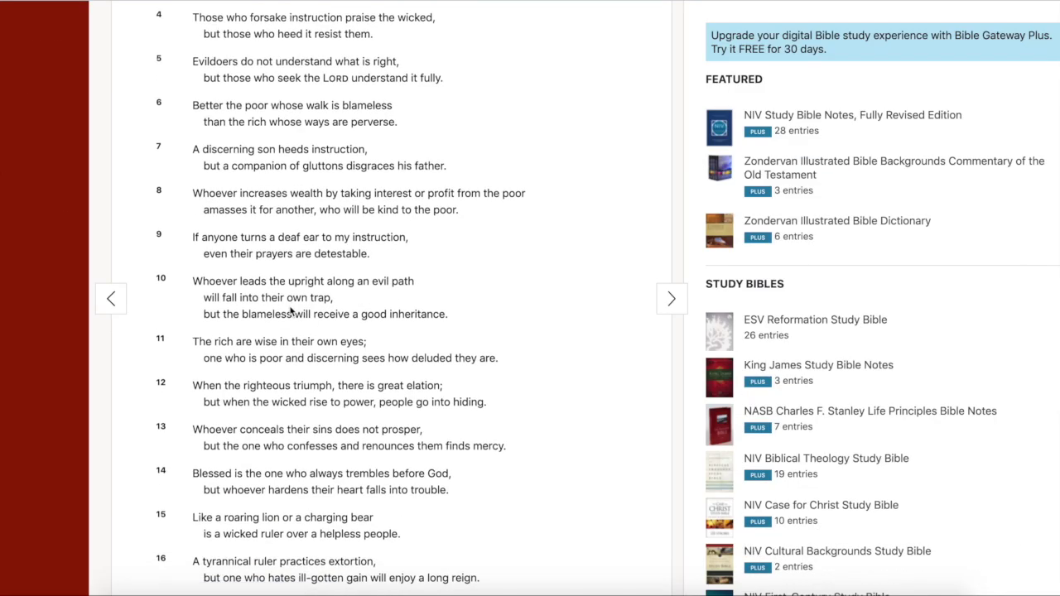
pyautogui.scroll(-3, 290, 310)
pyautogui.scroll(-3, 291, 308)
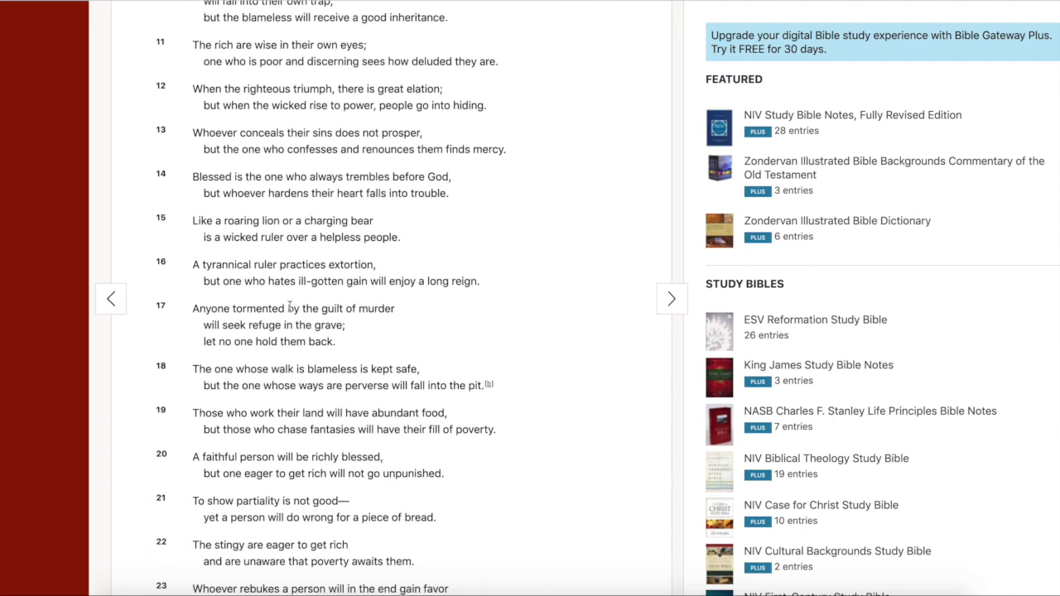
pyautogui.scroll(-2, 290, 306)
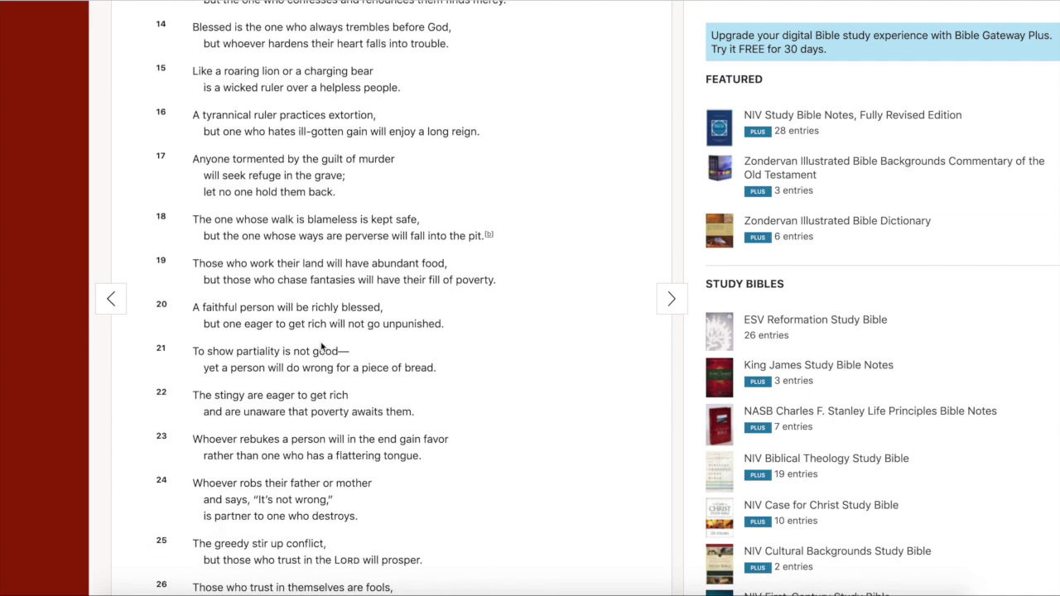
pyautogui.scroll(-2, 304, 381)
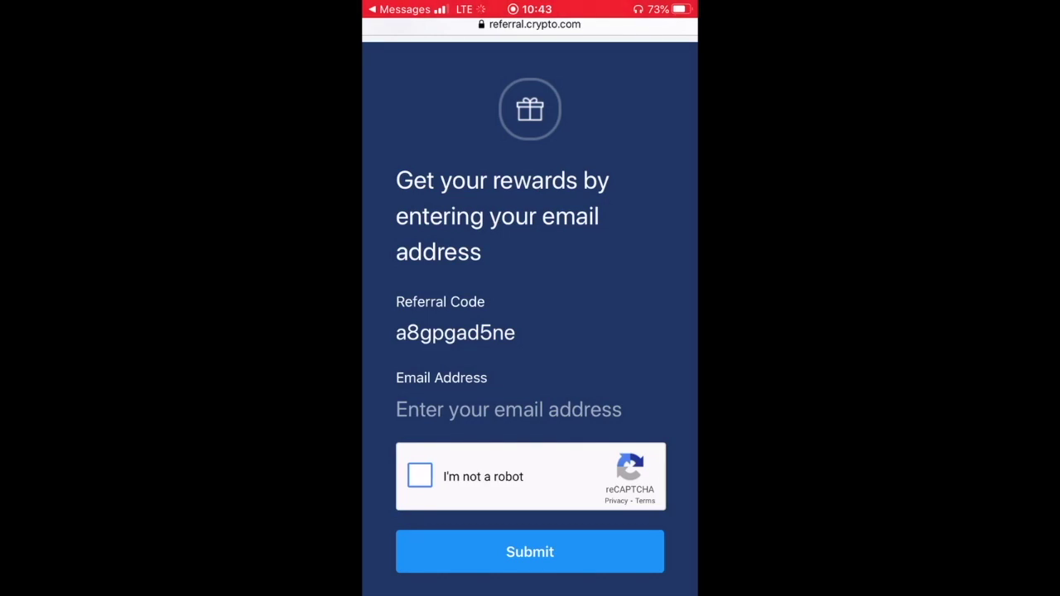
pyautogui.scroll(-1, 530, 298)
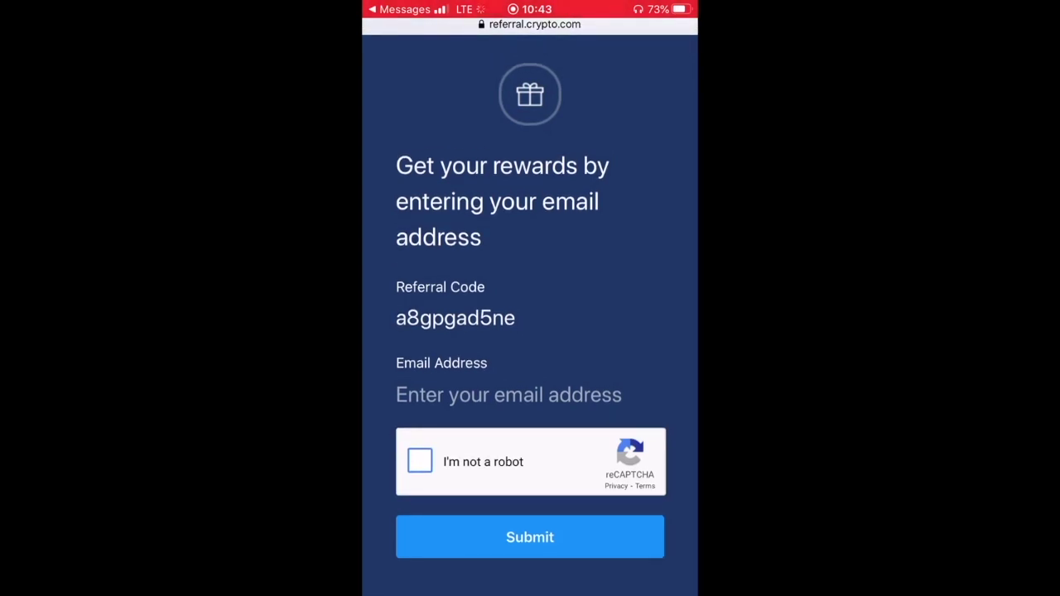
pyautogui.scroll(-1, 530, 298)
pyautogui.scroll(2, 530, 298)
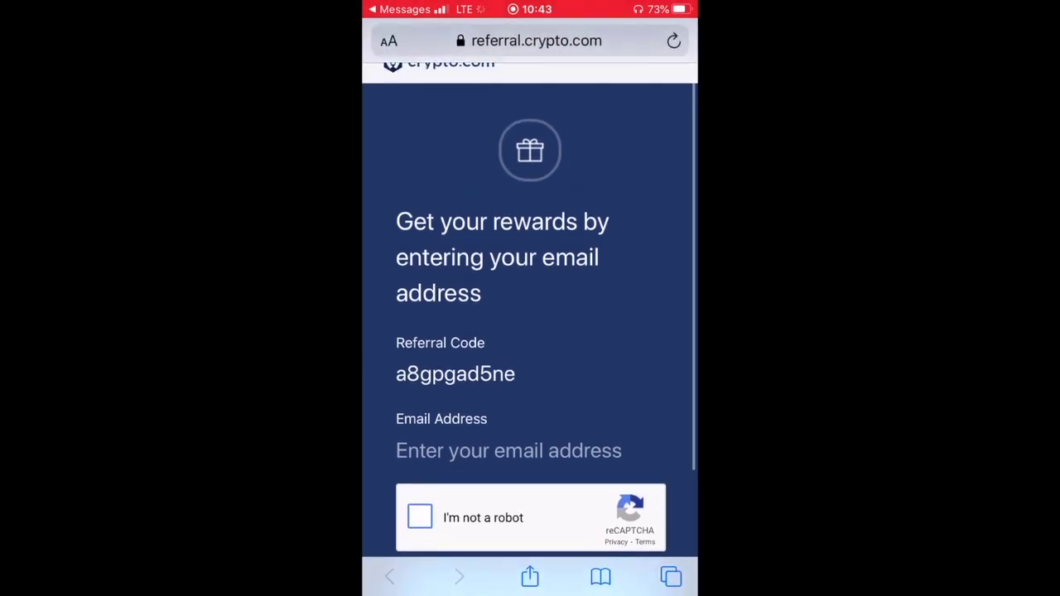
pyautogui.scroll(-1, 530, 331)
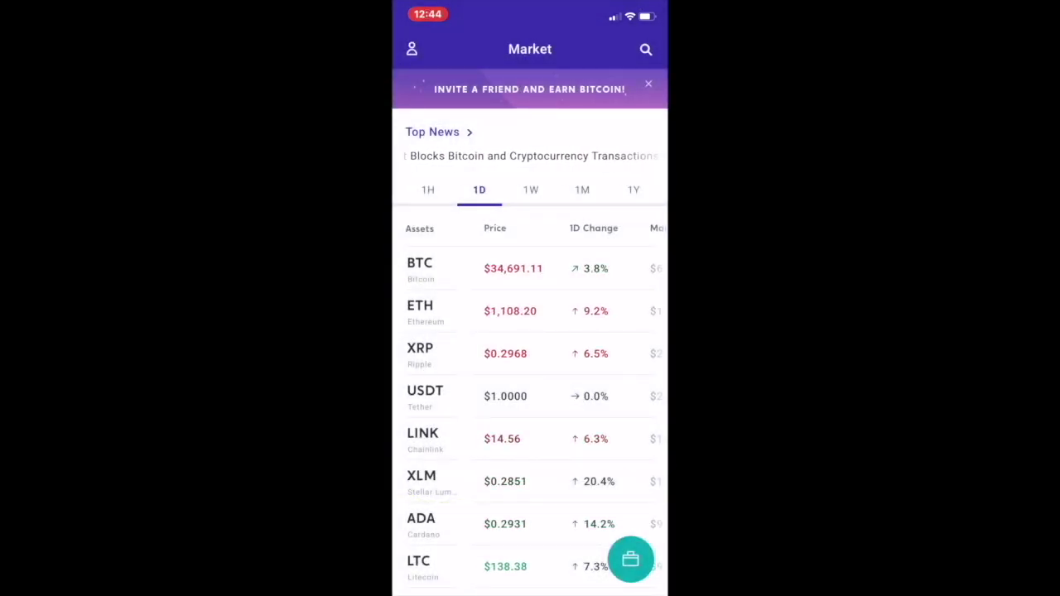
# - Look through the market's asset list, open Bitcoin's detail page, and inspect prices along its one-hour chart
pyautogui.scroll(-5, 530, 373)
pyautogui.scroll(5, 530, 373)
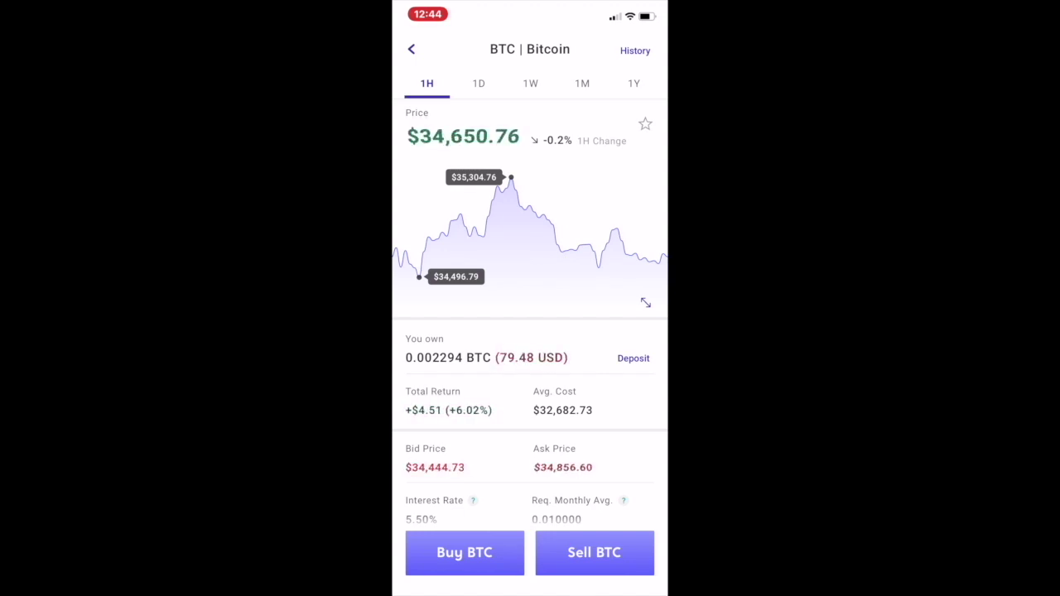
pyautogui.click(525, 209)
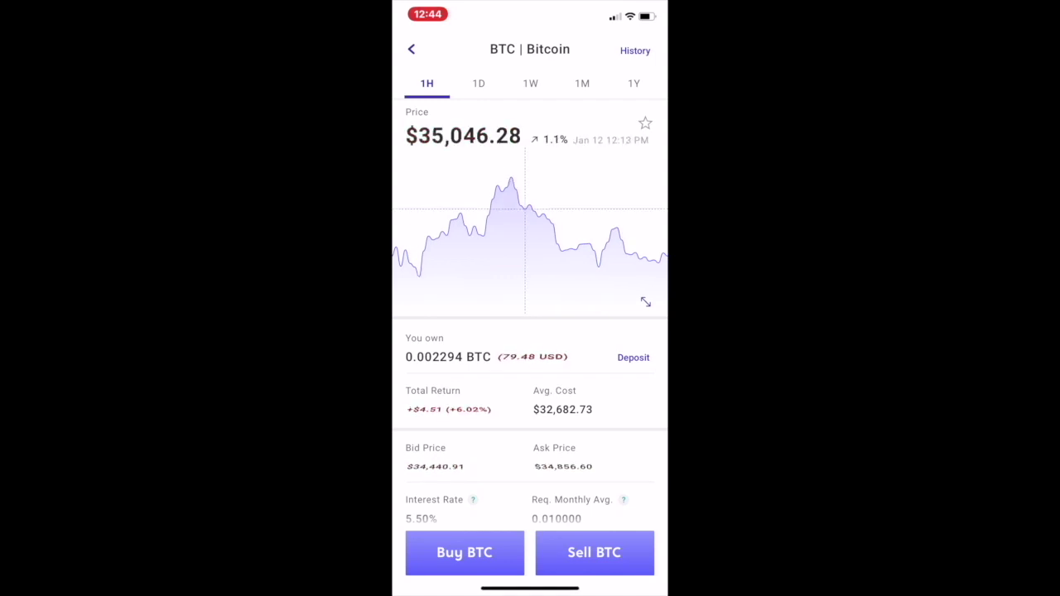
pyautogui.moveTo(524, 208); pyautogui.dragTo(575, 208)
pyautogui.scroll(-2, 530, 331)
# - Open the Bitcoin purchase form, view its limit order option, and cancel back to the market list
pyautogui.click(465, 553)
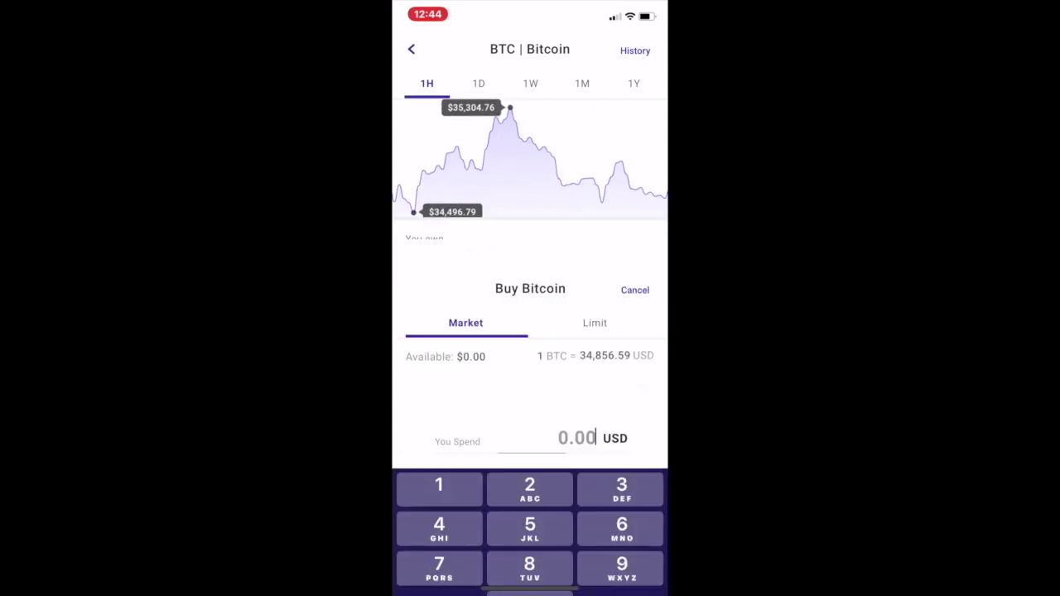
pyautogui.click(595, 83)
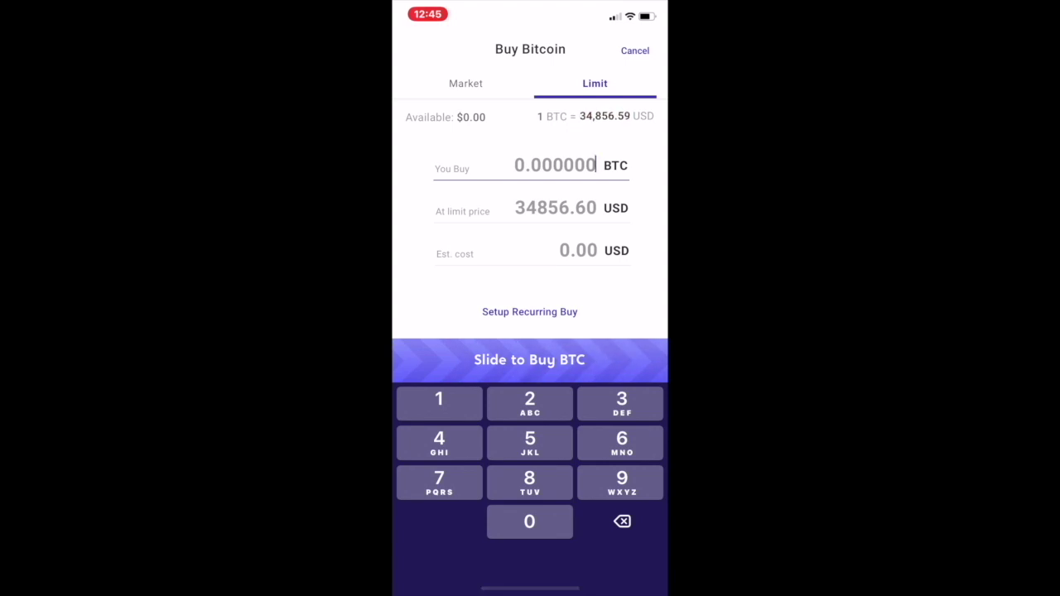
pyautogui.click(635, 51)
pyautogui.click(409, 47)
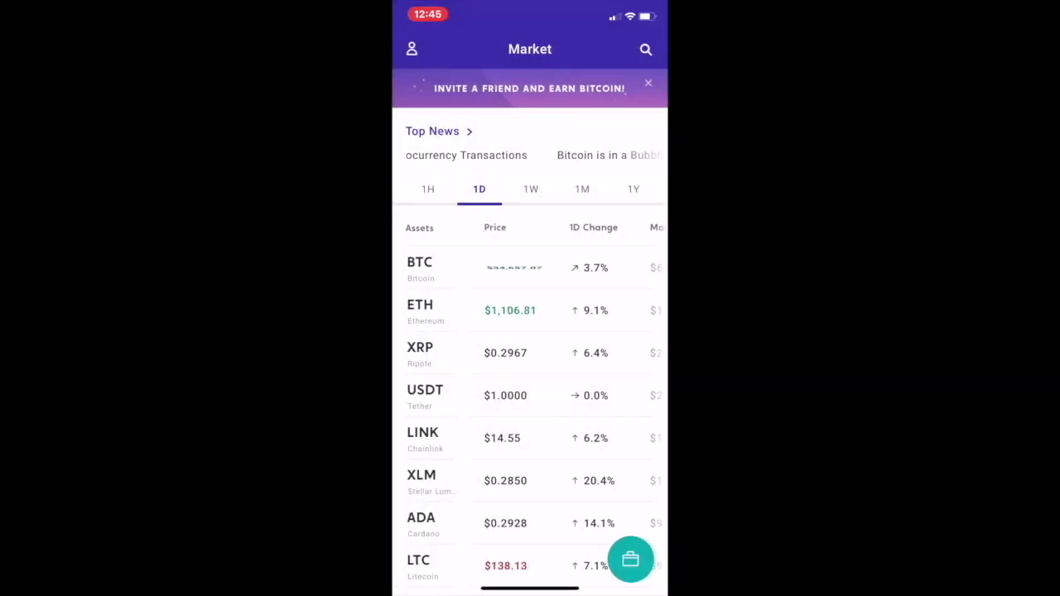
# - View the Refer a Friend page from the invite banner and close it
pyautogui.click(529, 88)
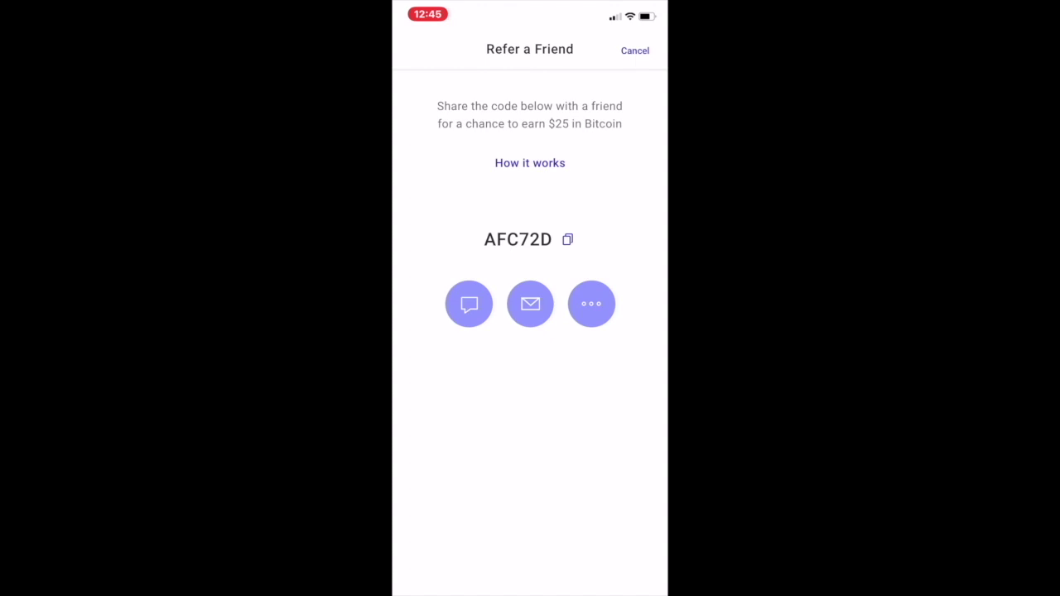
pyautogui.click(636, 51)
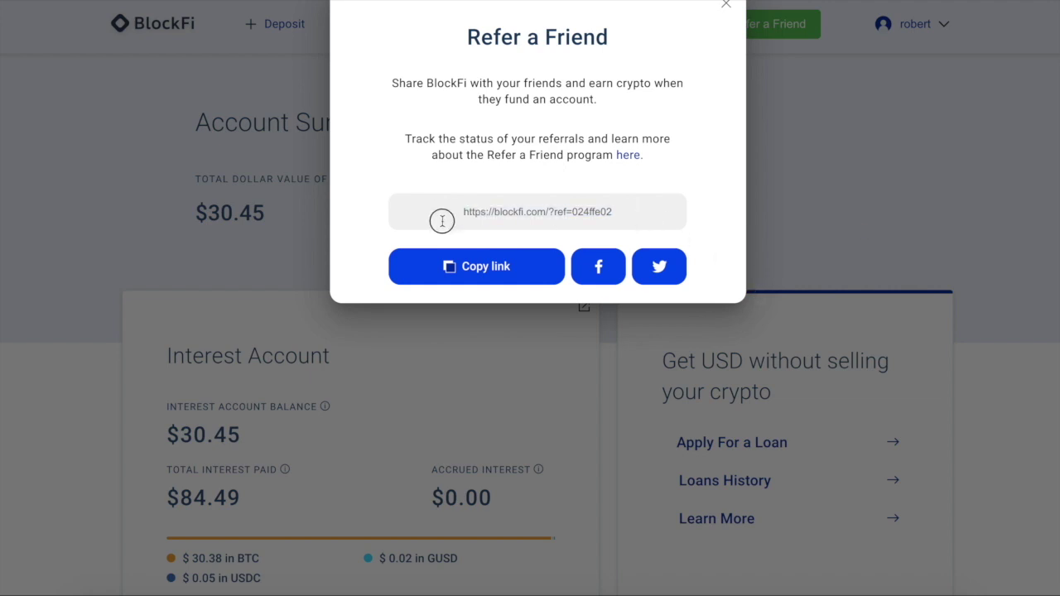
# - Highlight the referral code at the end of the BlockFi referral link and close the Refer a Friend dialog
pyautogui.moveTo(439, 220); pyautogui.dragTo(572, 208)
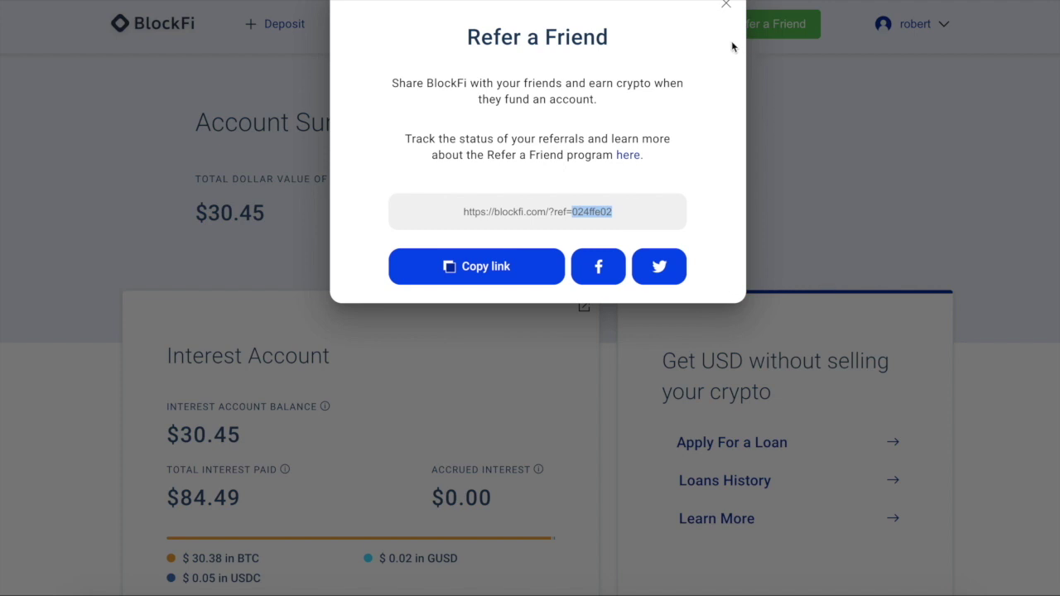
pyautogui.click(726, 6)
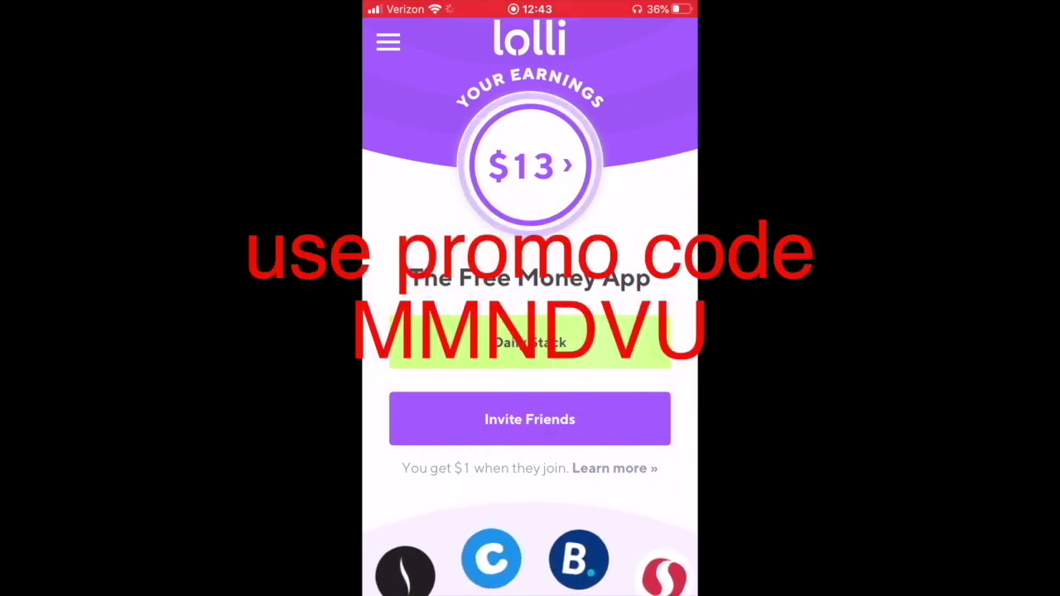
# - In Lolli, open the earnings wallet, review its reward history down to the oldest entries, and return to the home screen
pyautogui.click(530, 165)
pyautogui.scroll(-20, 530, 298)
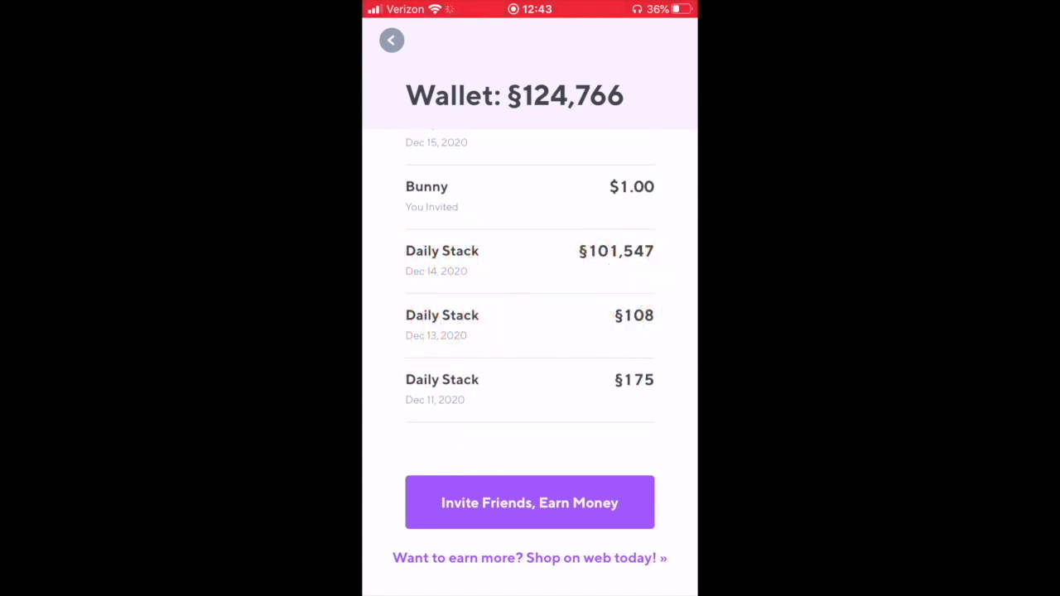
pyautogui.click(391, 40)
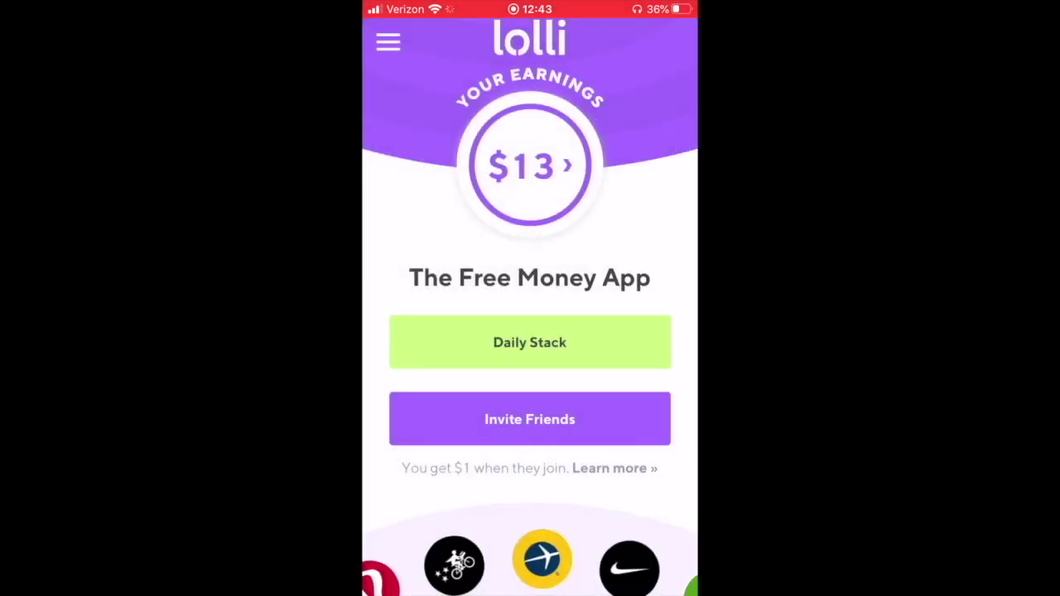